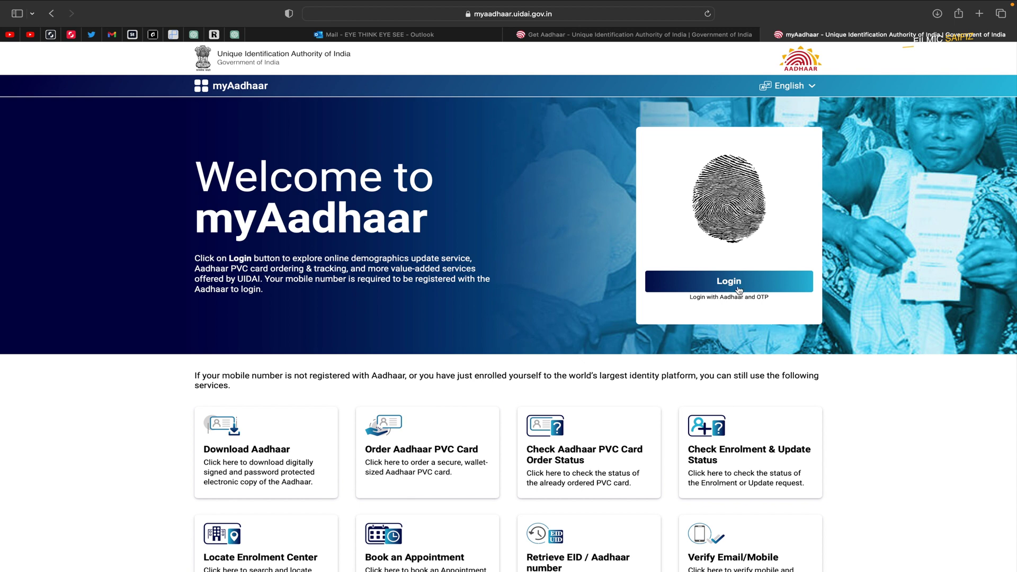
- Sign in to myAadhaar with the Aadhaar number, captcha and one-time password
{"action": "left_click", "coordinate": [739, 288]}
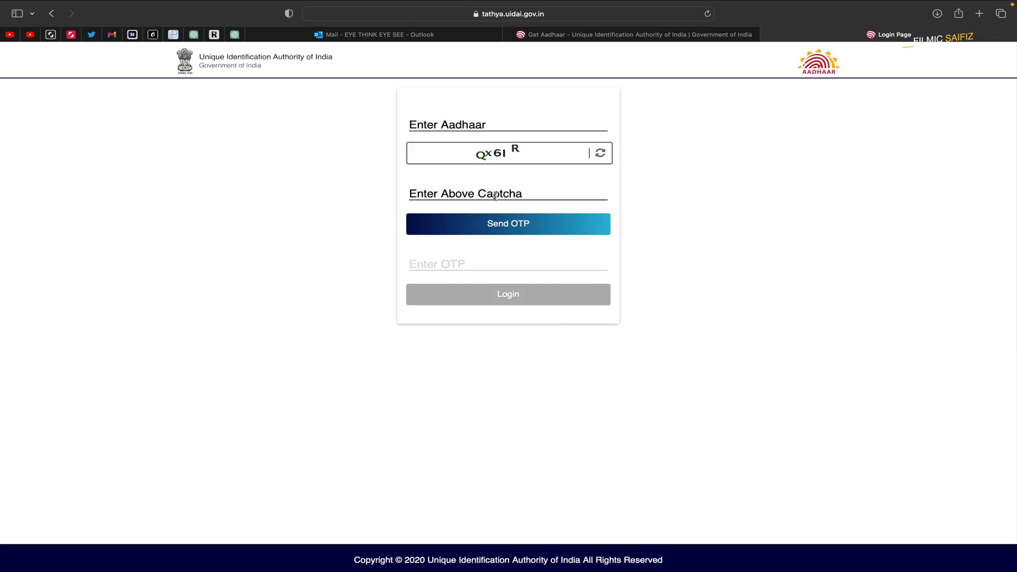
{"action": "left_click", "coordinate": [494, 196]}
{"action": "type", "text": "Qx6"}
{"action": "left_click", "coordinate": [453, 131]}
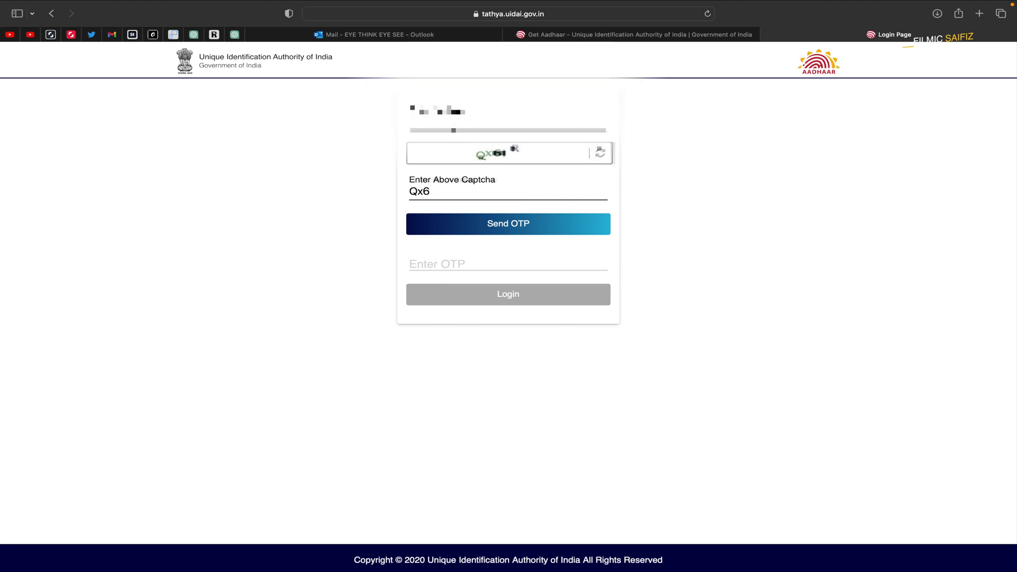
{"action": "type", "text": "IR"}
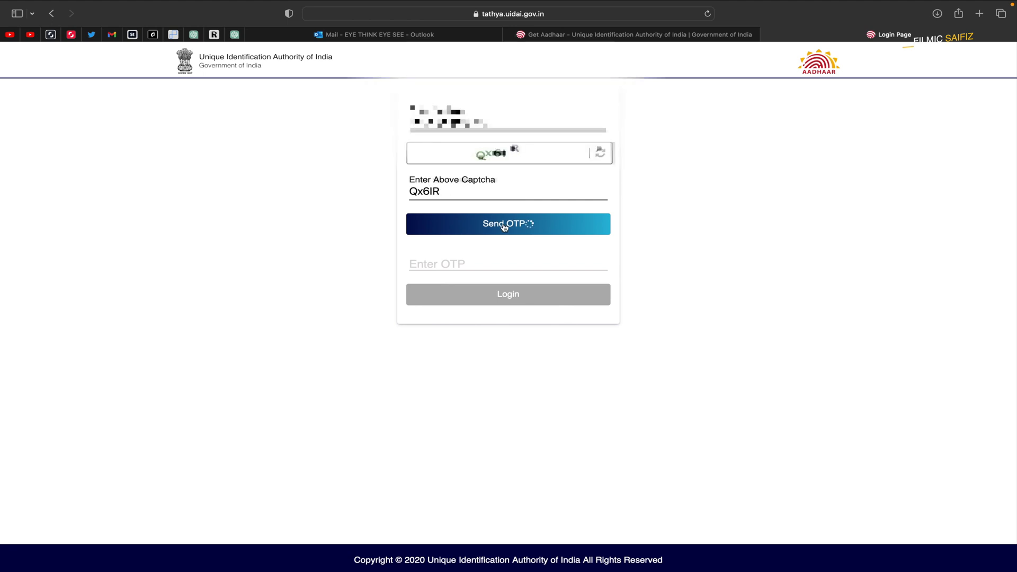
{"action": "left_click", "coordinate": [509, 223]}
{"action": "left_click", "coordinate": [527, 327]}
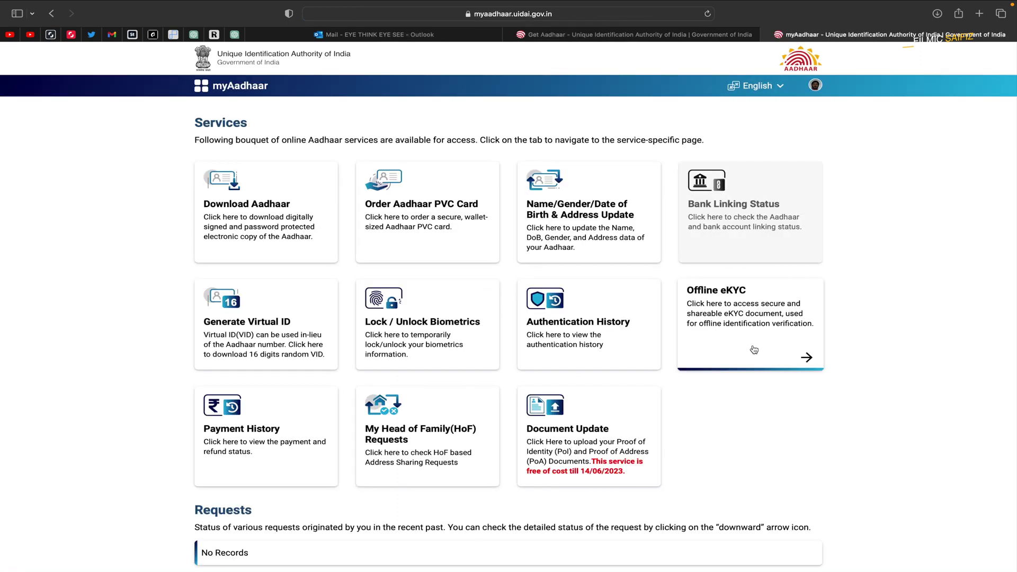
- Download the Offline eKYC ZIP file, protected by a 4-digit share code
{"action": "left_click", "coordinate": [754, 350]}
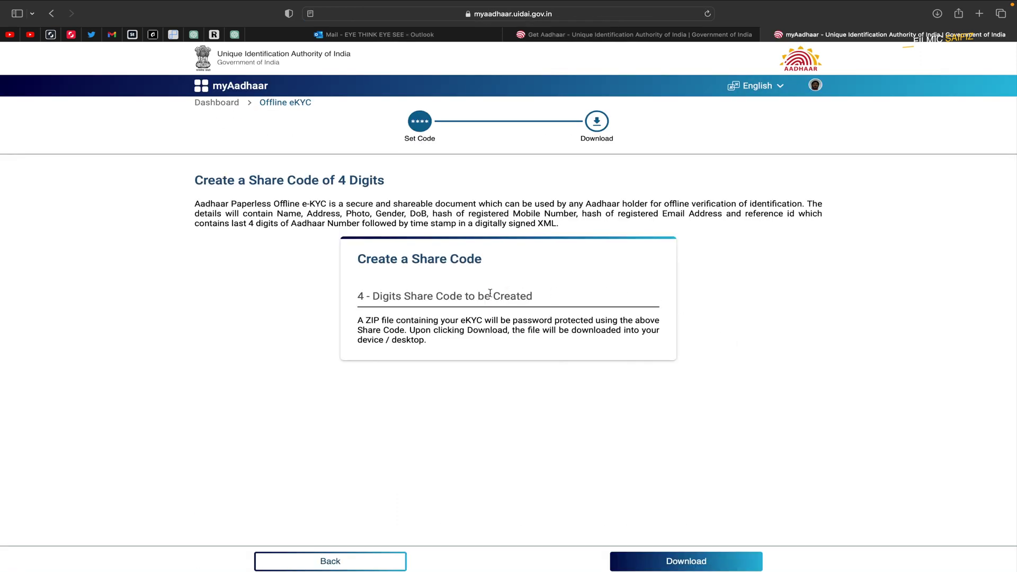
{"action": "left_click", "coordinate": [447, 300]}
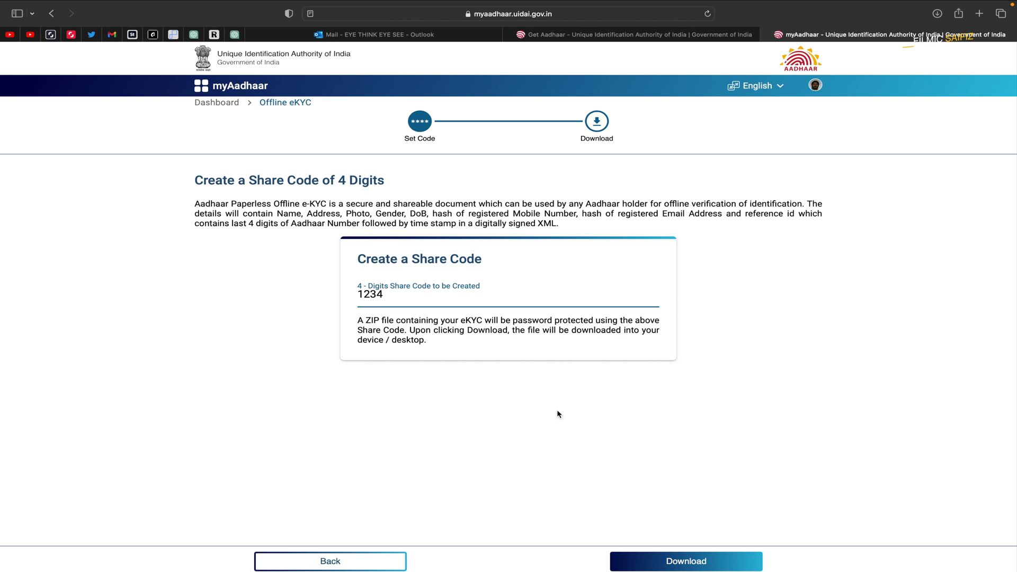
{"action": "left_click", "coordinate": [675, 561]}
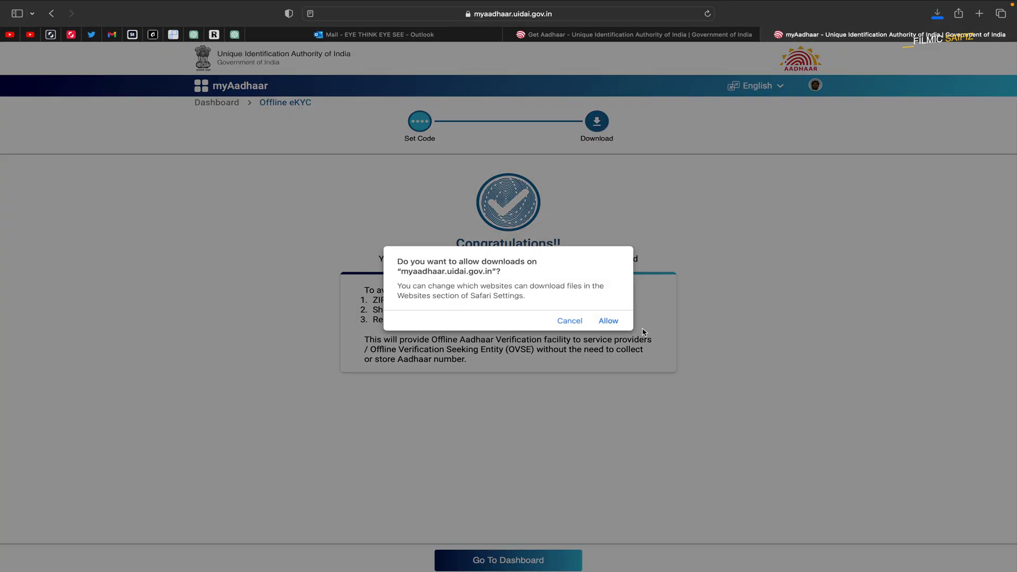
{"action": "left_click", "coordinate": [612, 322]}
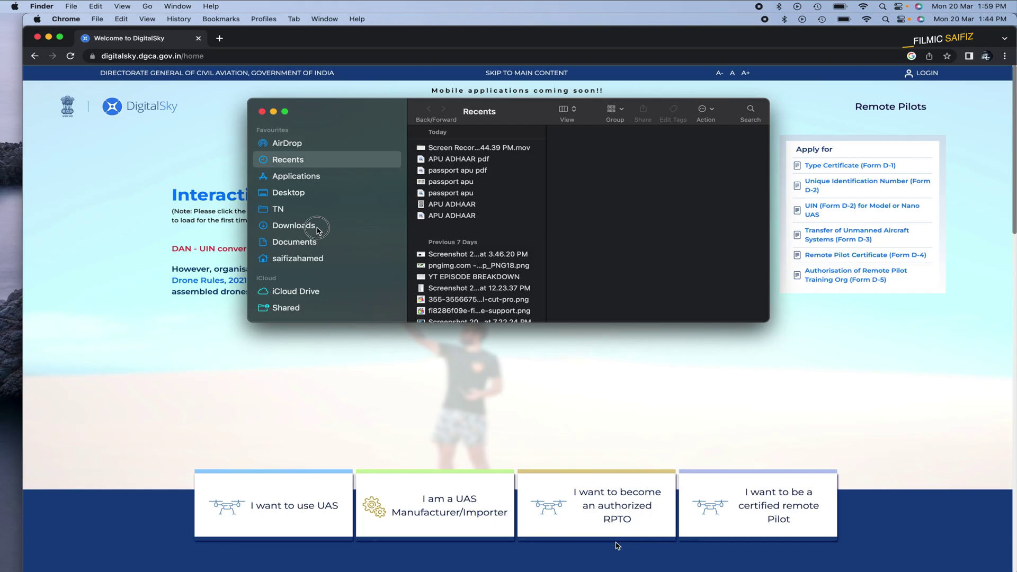
- Open the downloaded offlineaadhaar ZIP from Finder's Downloads folder
{"action": "left_click", "coordinate": [294, 225]}
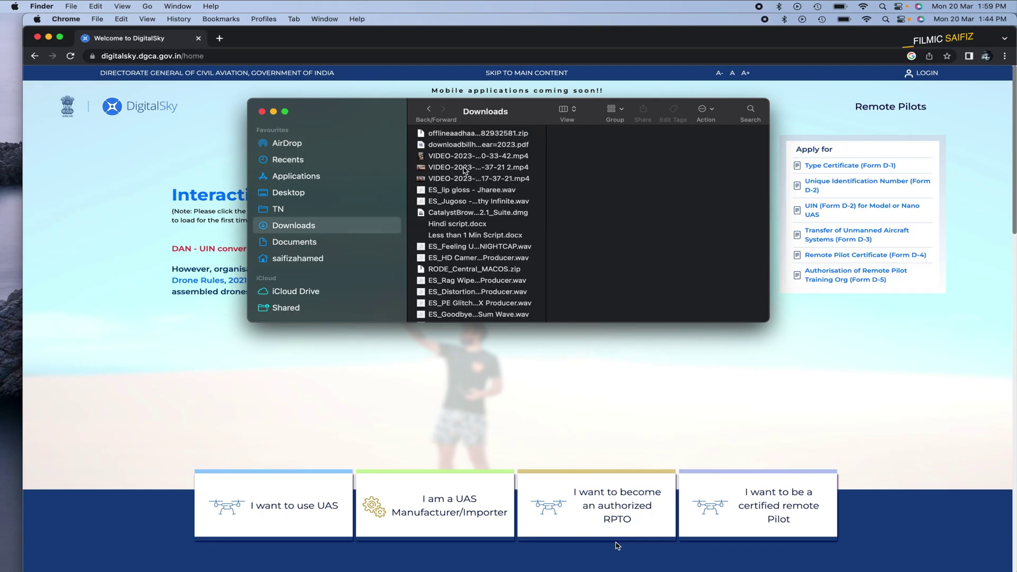
{"action": "left_click", "coordinate": [507, 134]}
{"action": "double_click", "coordinate": [507, 136]}
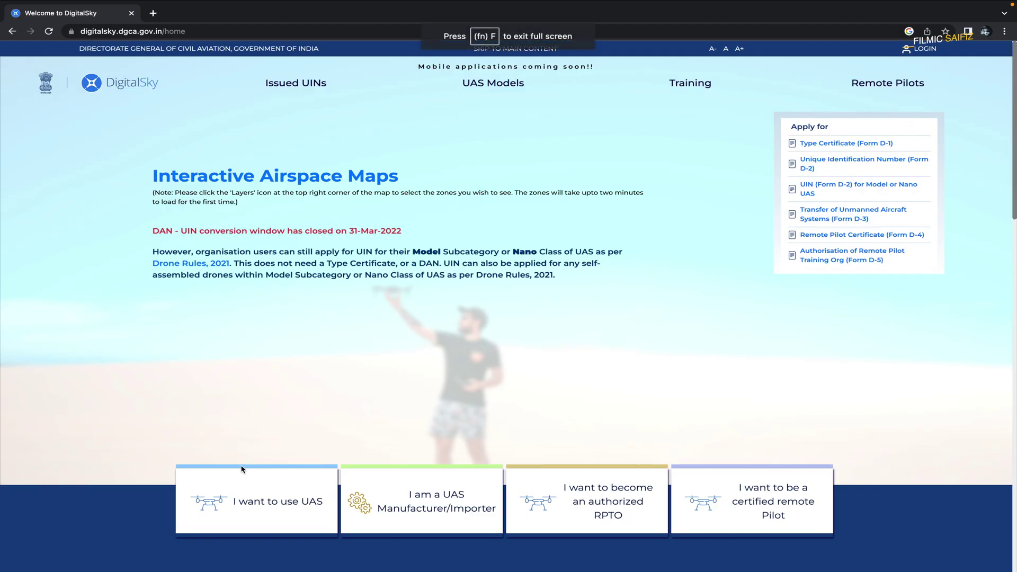
- Start an individual sign-up and enter name, email, mobile number and password
{"action": "left_click", "coordinate": [245, 498]}
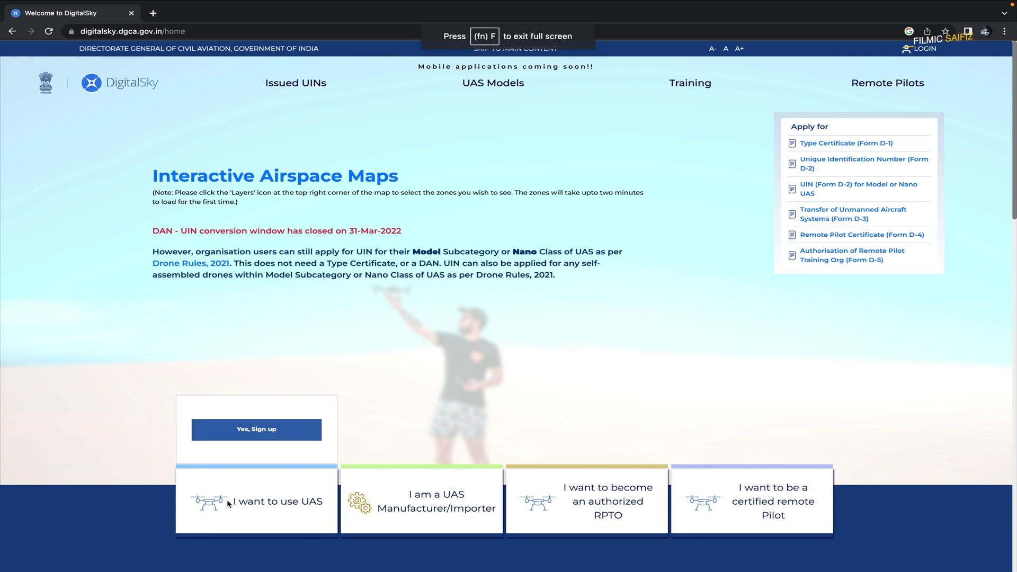
{"action": "left_click", "coordinate": [251, 430]}
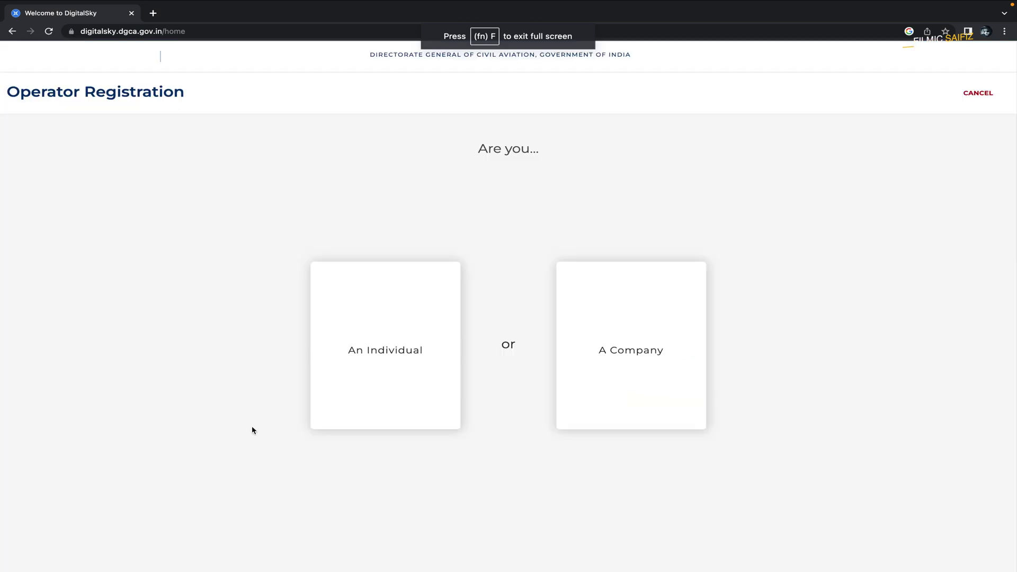
{"action": "left_click", "coordinate": [380, 348]}
{"action": "type", "text": "C"}
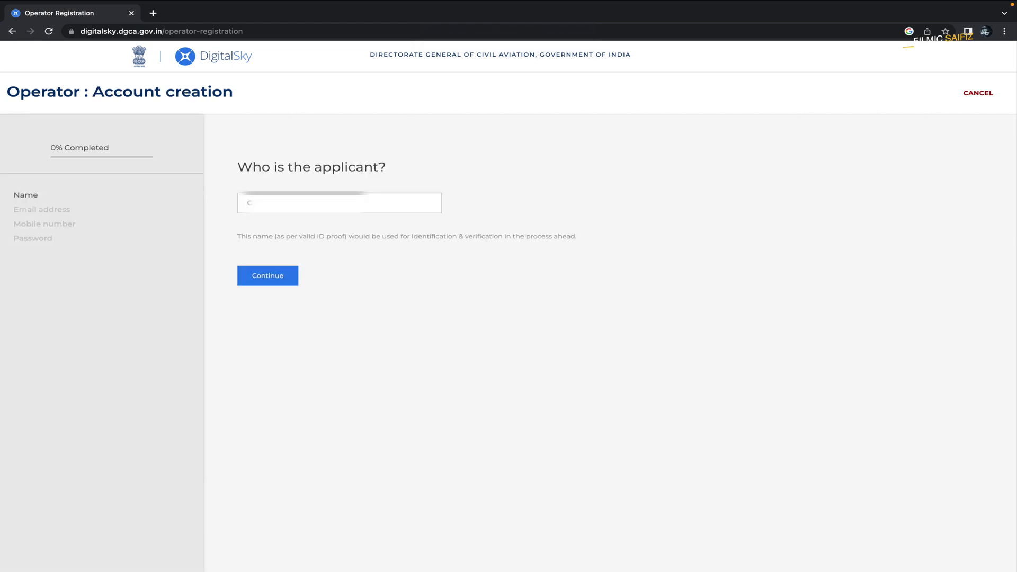
{"action": "left_click", "coordinate": [268, 275]}
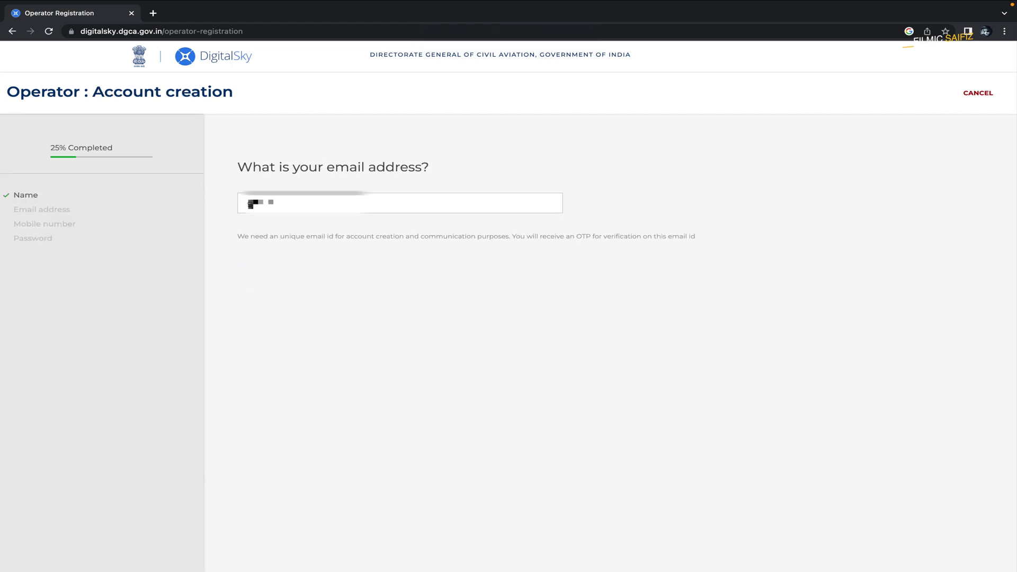
{"action": "key", "text": "Return"}
{"action": "type", "text": "9999999999"}
{"action": "key", "text": "Return"}
{"action": "type", "text": "*********"}
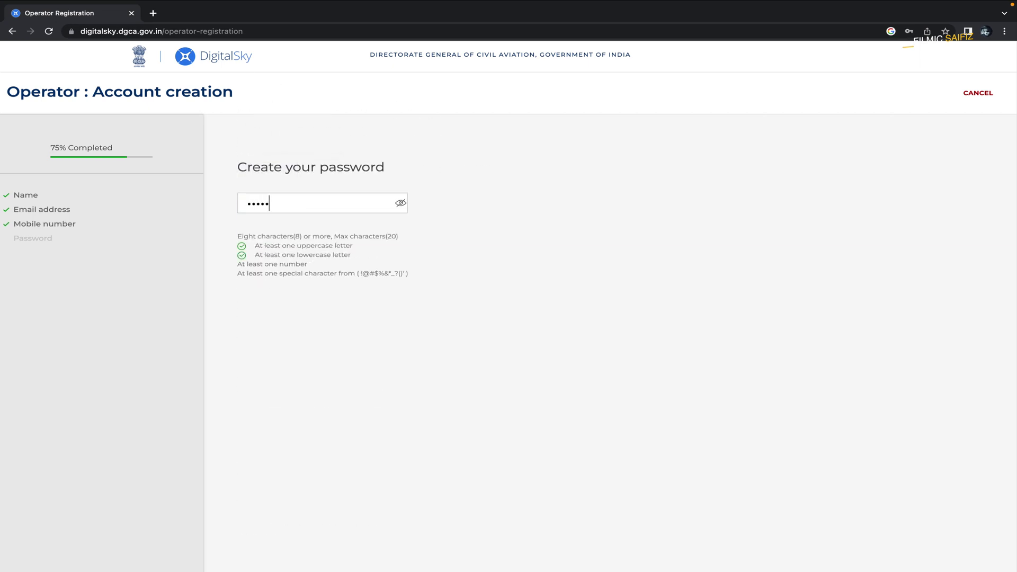
- Preview the account details, accept the declaration and create the account
{"action": "left_click", "coordinate": [266, 299]}
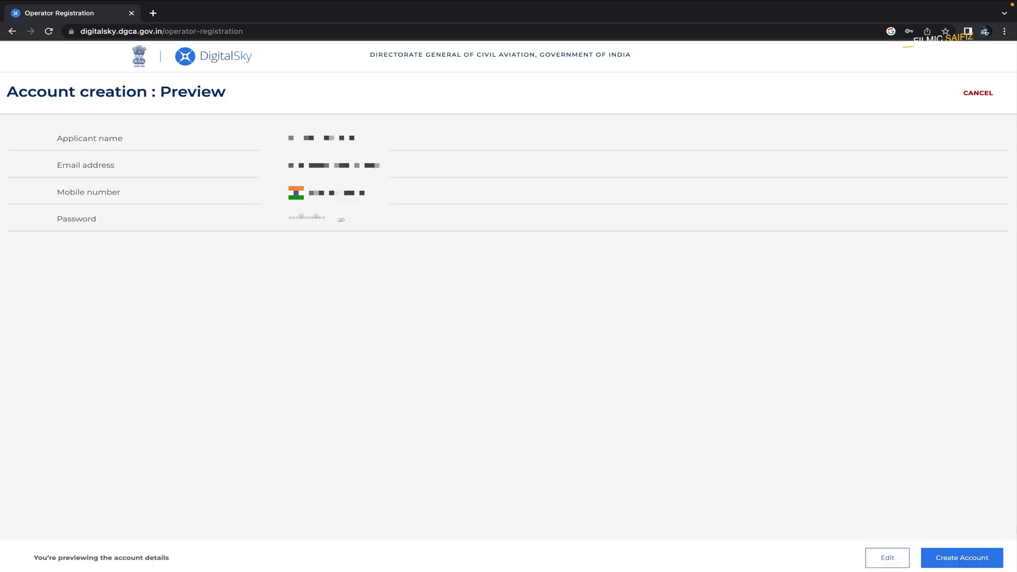
{"action": "left_click", "coordinate": [962, 557]}
{"action": "left_click", "coordinate": [163, 512]}
{"action": "left_click", "coordinate": [702, 513]}
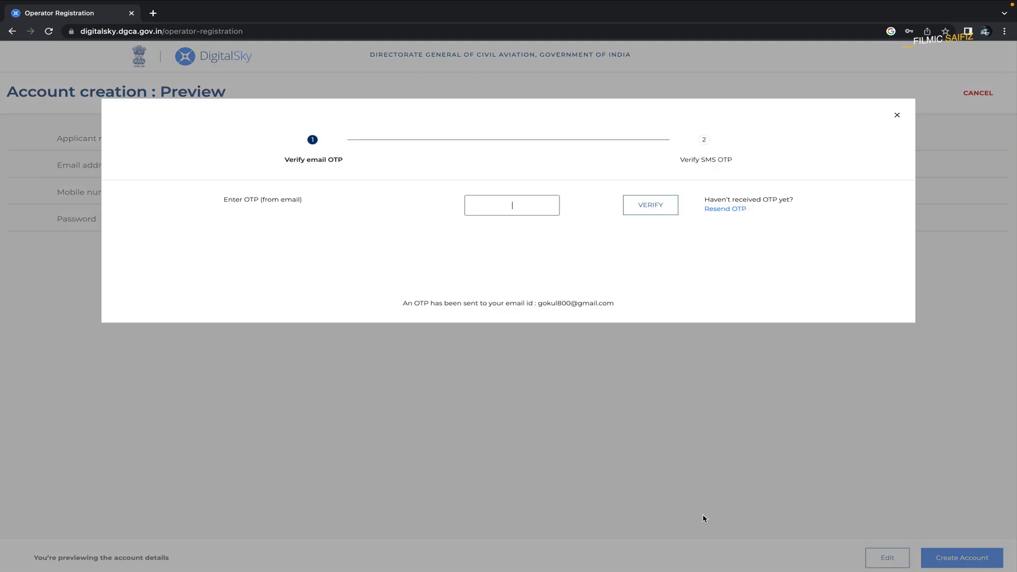
- Verify the email and SMS OTPs and submit the captcha
{"action": "left_click", "coordinate": [651, 205]}
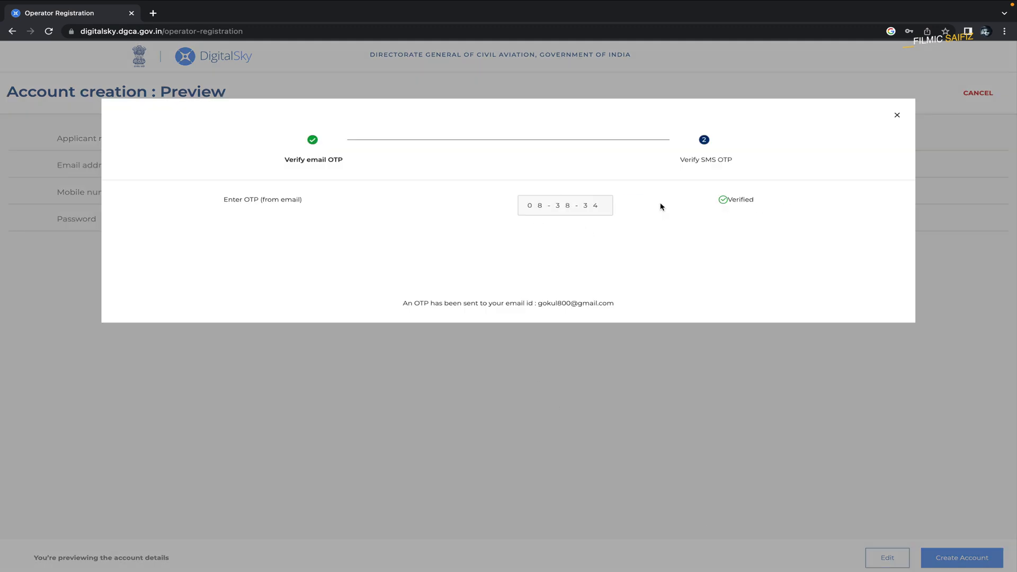
{"action": "left_click", "coordinate": [511, 206]}
{"action": "left_click", "coordinate": [650, 205]}
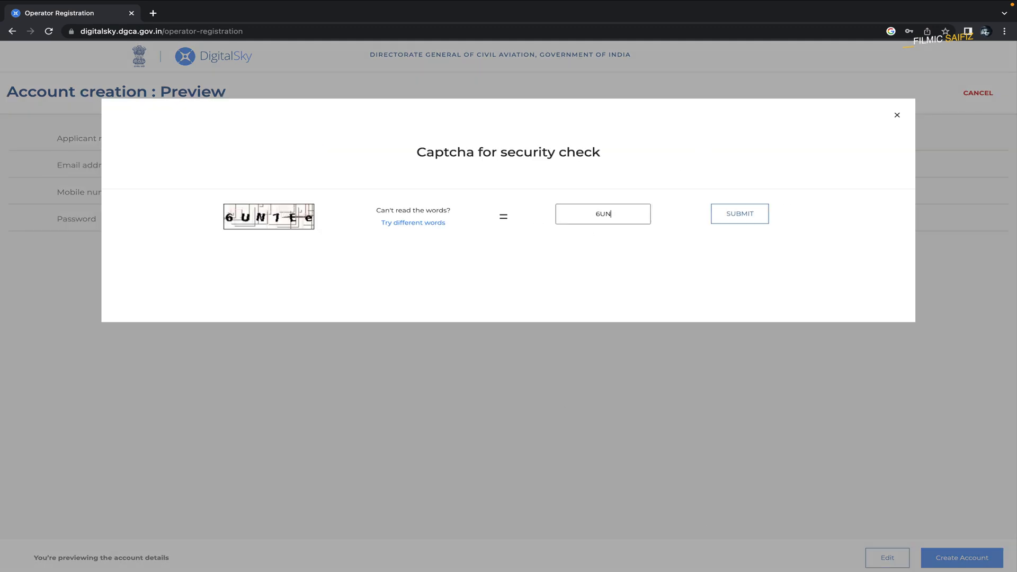
{"action": "double_click", "coordinate": [647, 213]}
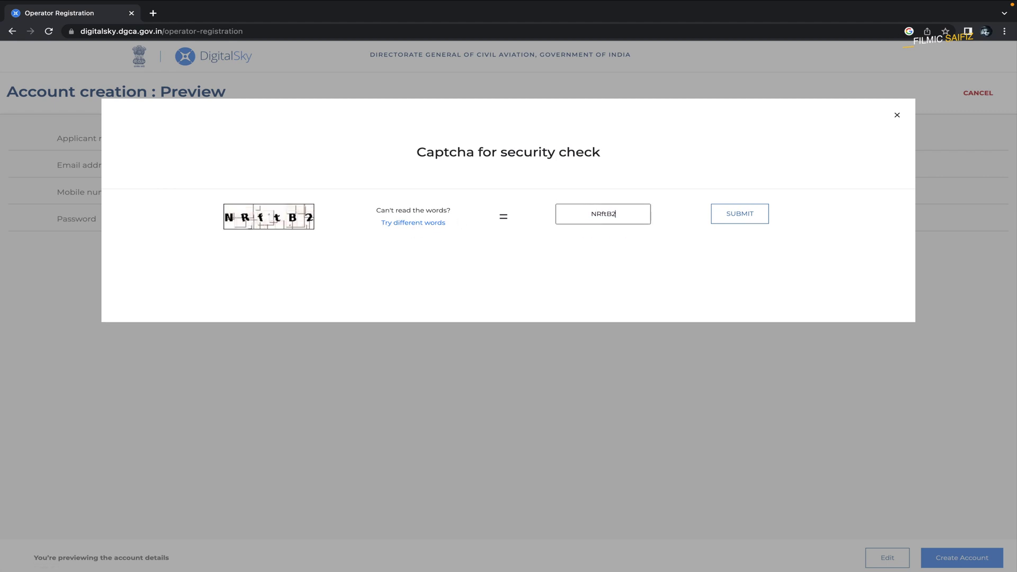
{"action": "left_click", "coordinate": [748, 209]}
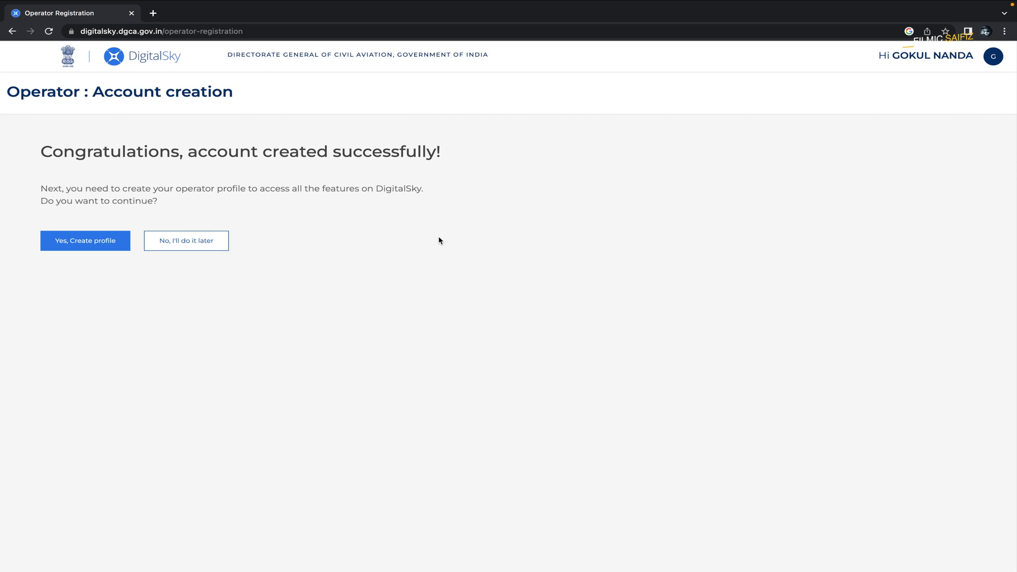
- Start the operator profile and choose Aadhaar and Indian Passport as identity proofs
{"action": "left_click", "coordinate": [84, 244]}
{"action": "left_click", "coordinate": [274, 273]}
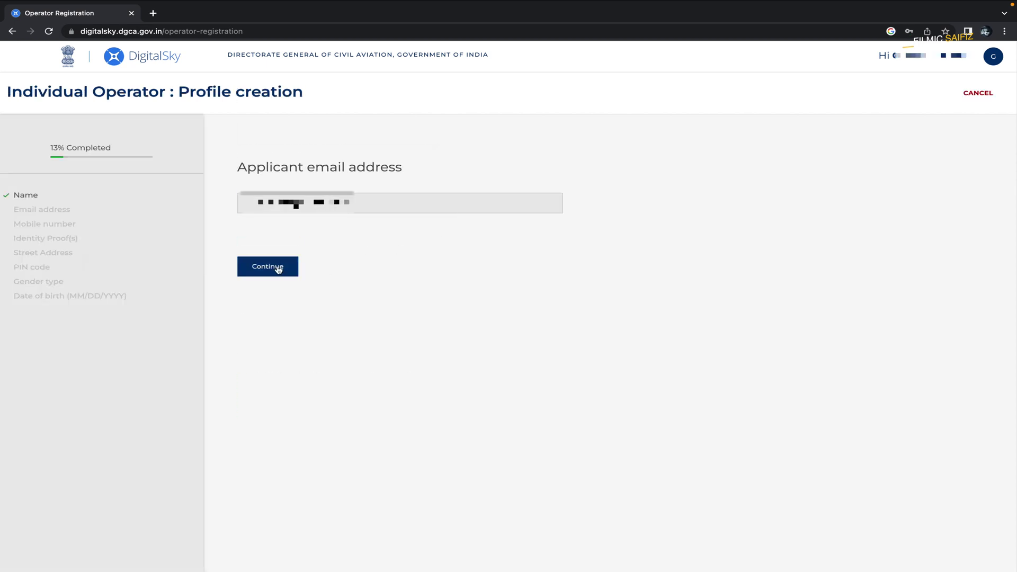
{"action": "left_click", "coordinate": [276, 271]}
{"action": "left_click", "coordinate": [277, 272]}
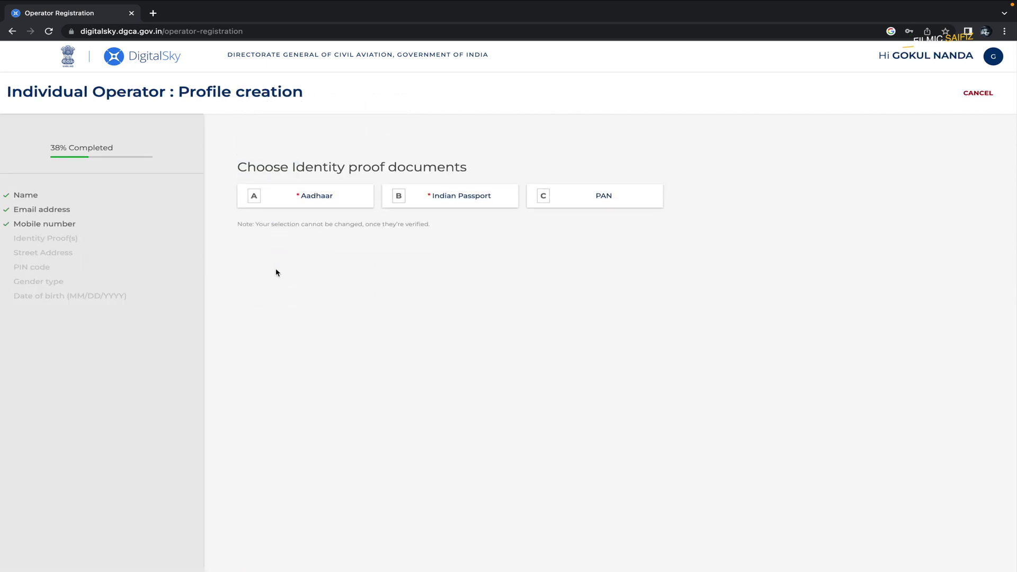
{"action": "left_click", "coordinate": [342, 205]}
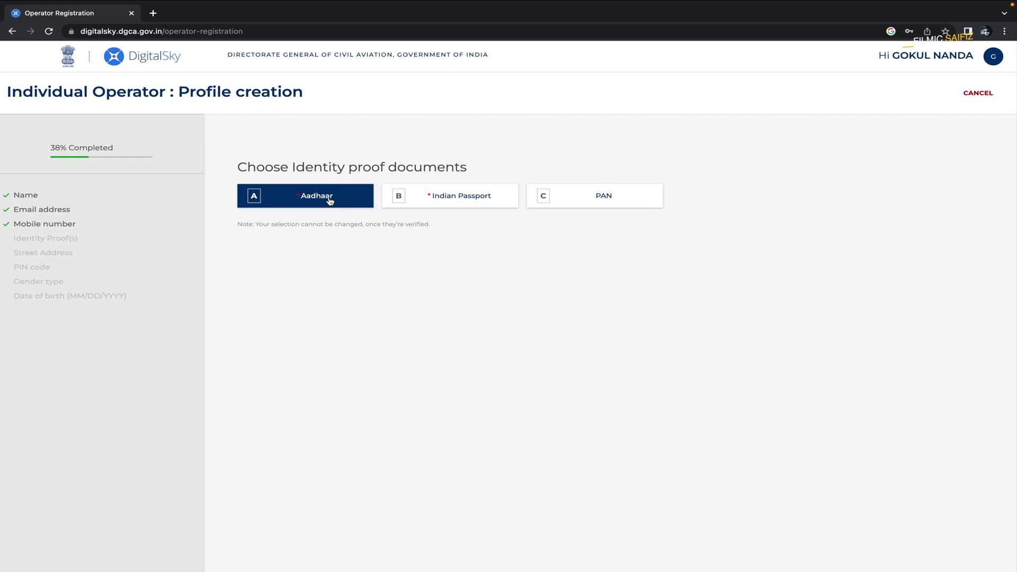
{"action": "left_click", "coordinate": [480, 209]}
{"action": "left_click", "coordinate": [269, 260]}
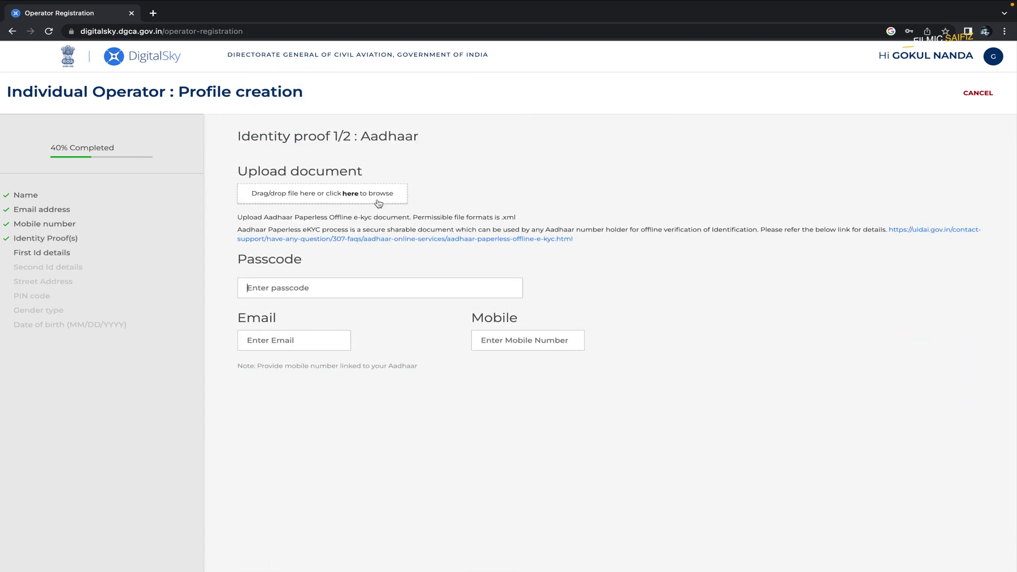
- Upload the offlineaadhaar XML from Downloads with its passcode and linked mobile number
{"action": "left_click", "coordinate": [352, 193]}
{"action": "left_click", "coordinate": [328, 264]}
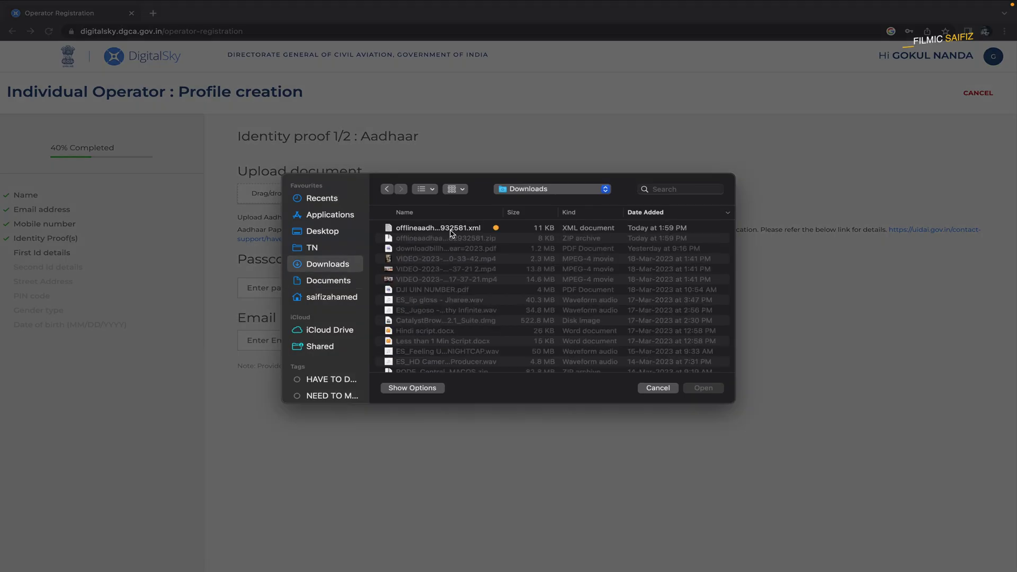
{"action": "left_click", "coordinate": [451, 230]}
{"action": "left_click", "coordinate": [704, 389]}
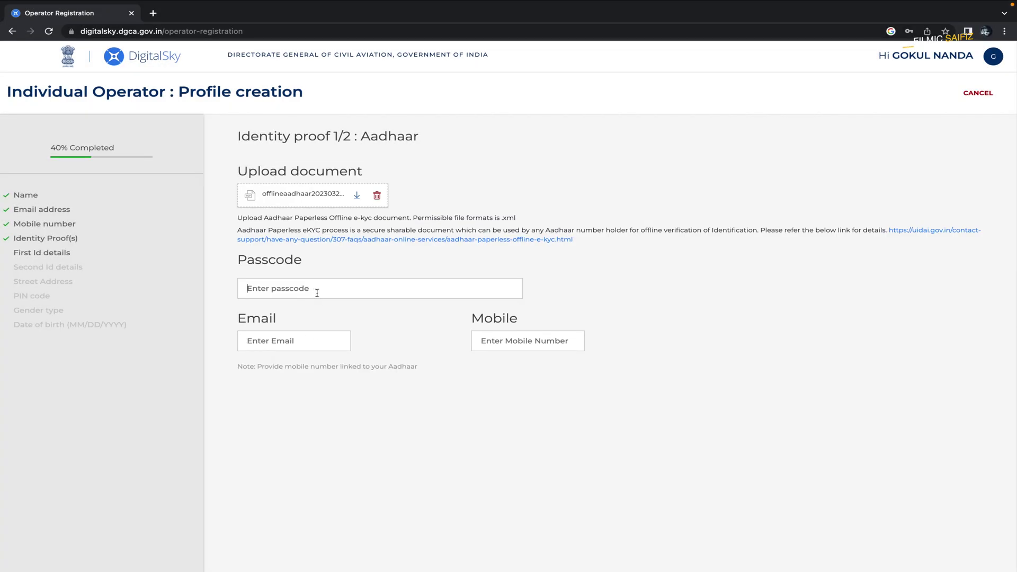
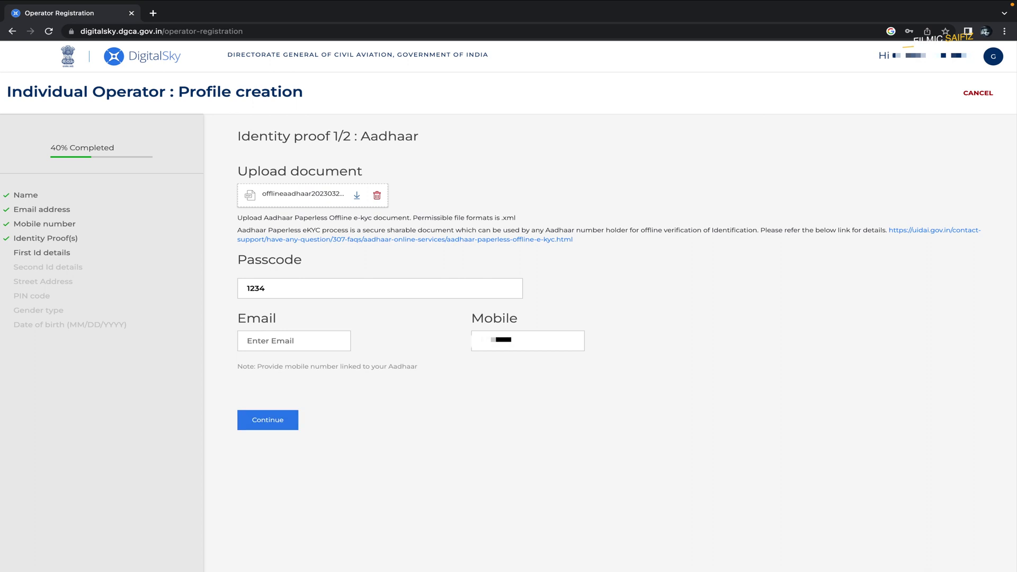
{"action": "left_click", "coordinate": [269, 421]}
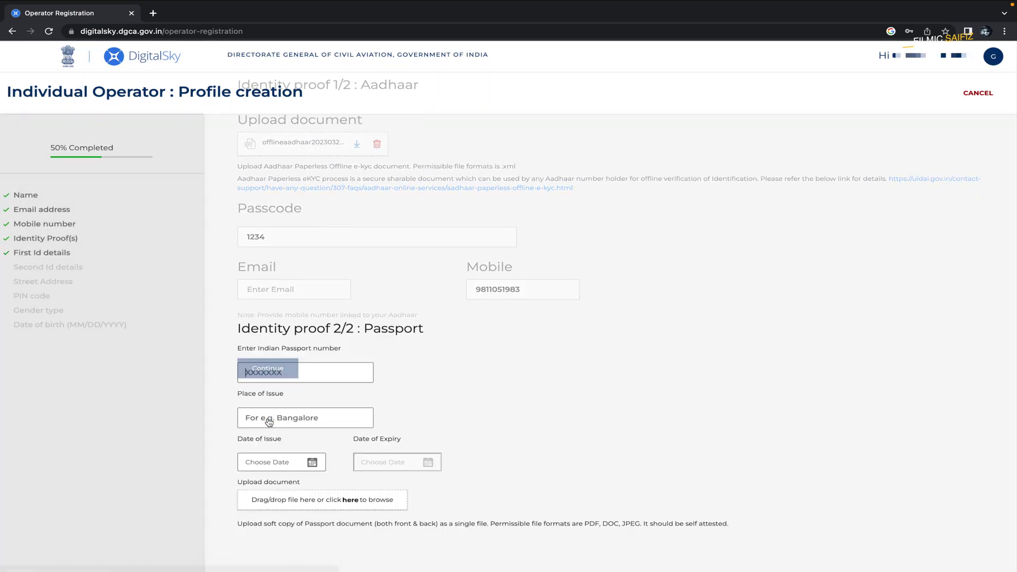
- Enter the passport number, place of issue DELHI and issue date 10/15/2015
{"action": "left_click", "coordinate": [293, 188]}
{"action": "type", "text": "J"}
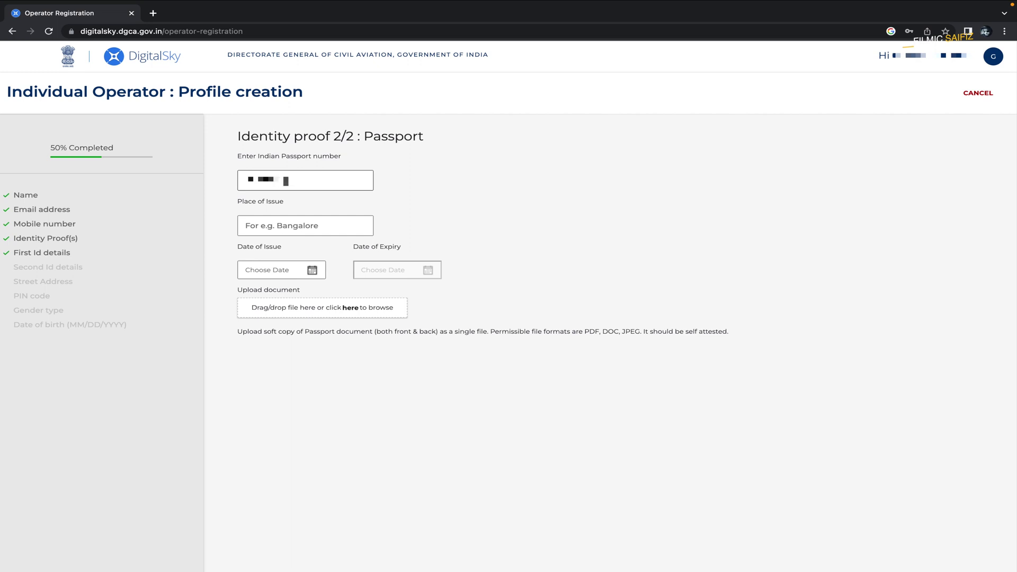
{"action": "left_click", "coordinate": [304, 229]}
{"action": "type", "text": "DELHI"}
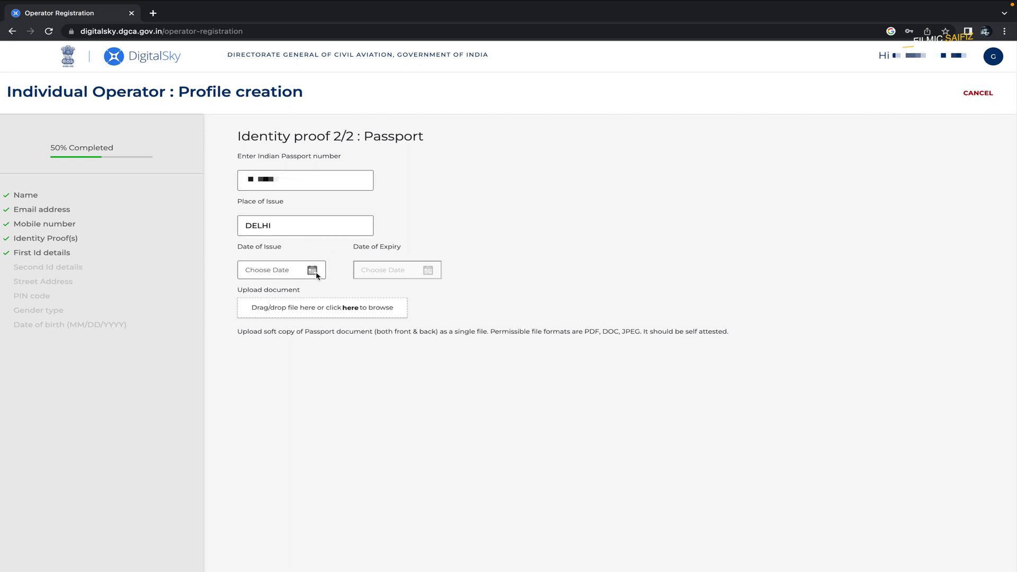
{"action": "left_click", "coordinate": [313, 270]}
{"action": "left_click", "coordinate": [297, 289]}
{"action": "left_click", "coordinate": [316, 350]}
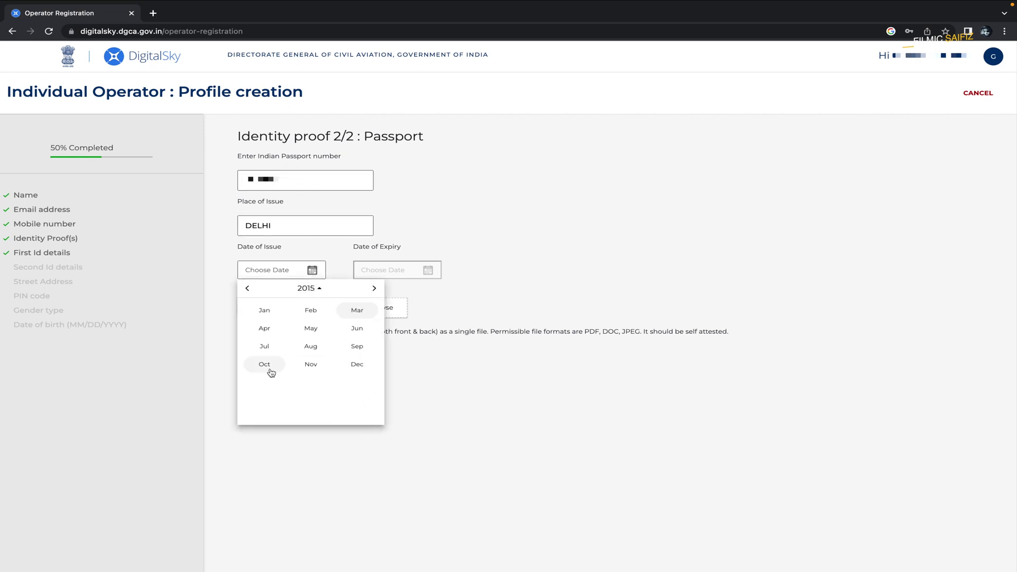
{"action": "left_click", "coordinate": [264, 363]}
{"action": "left_click", "coordinate": [331, 359]}
- Set the passport expiry to 10/14/2025, attach passport apu pdf.pdf and continue
{"action": "left_click", "coordinate": [428, 270]}
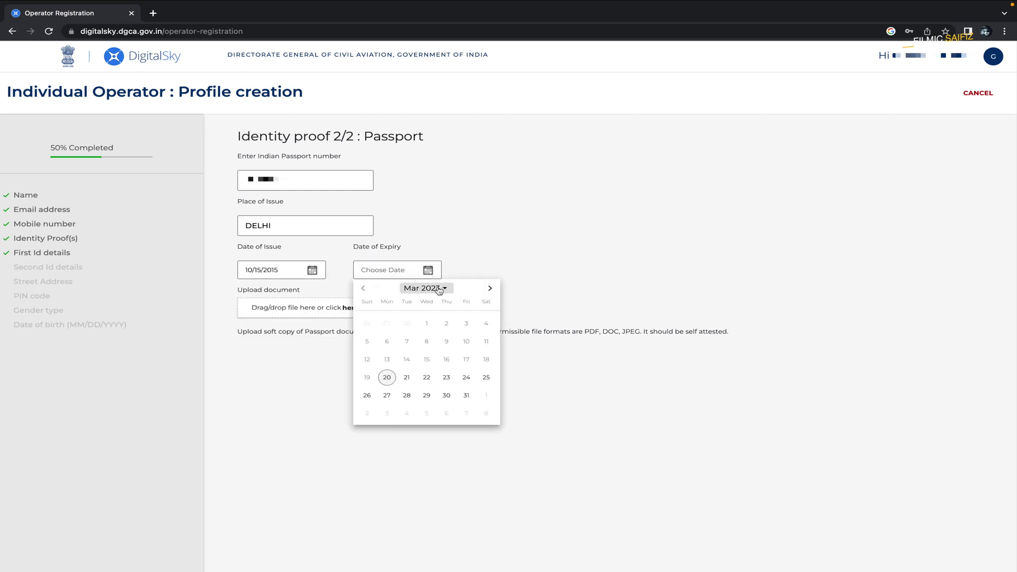
{"action": "left_click", "coordinate": [424, 288]}
{"action": "left_click", "coordinate": [464, 411]}
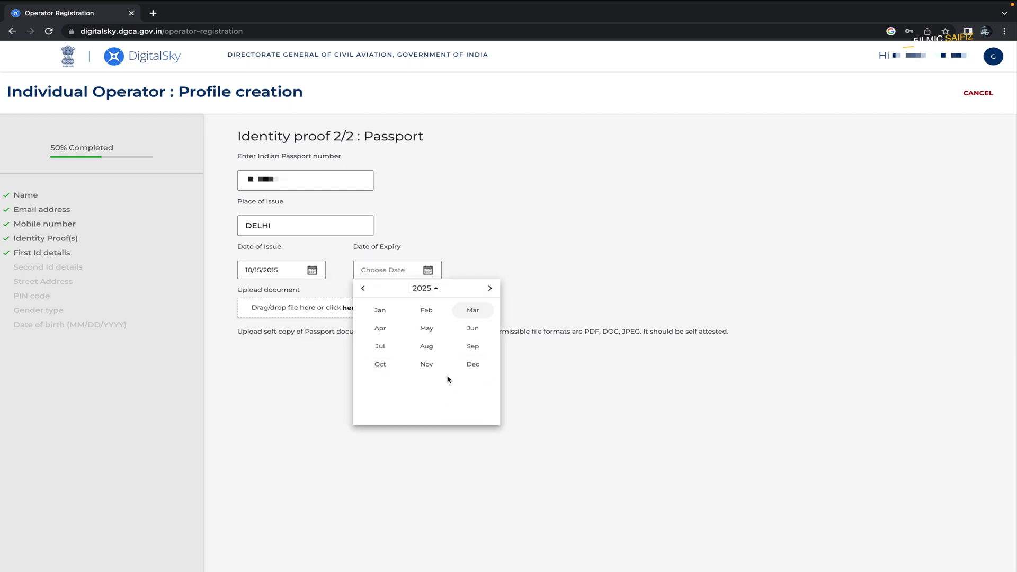
{"action": "left_click", "coordinate": [382, 366]}
{"action": "left_click", "coordinate": [388, 378]}
{"action": "left_click", "coordinate": [350, 307]}
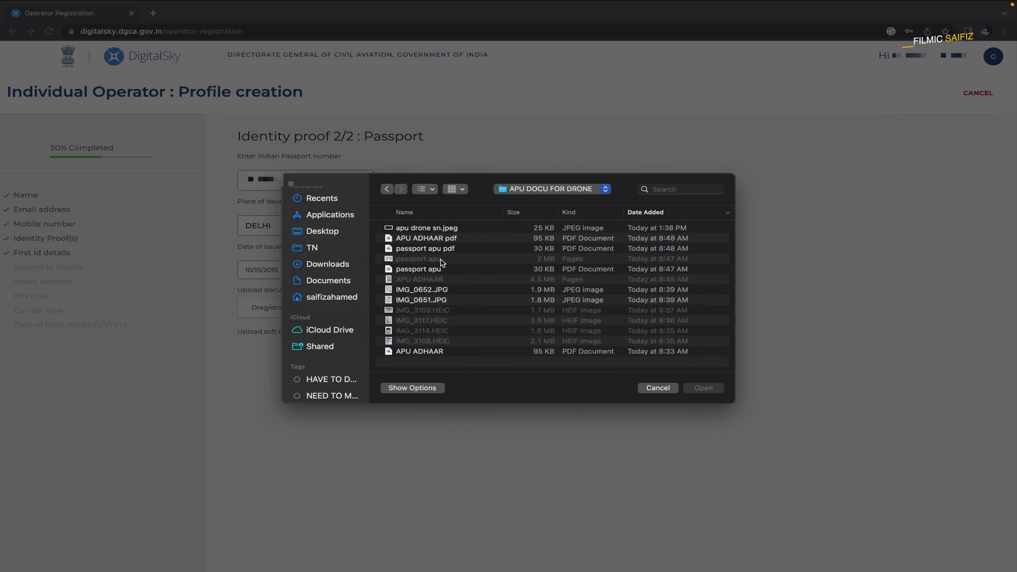
{"action": "double_click", "coordinate": [479, 249]}
{"action": "left_click", "coordinate": [279, 359]}
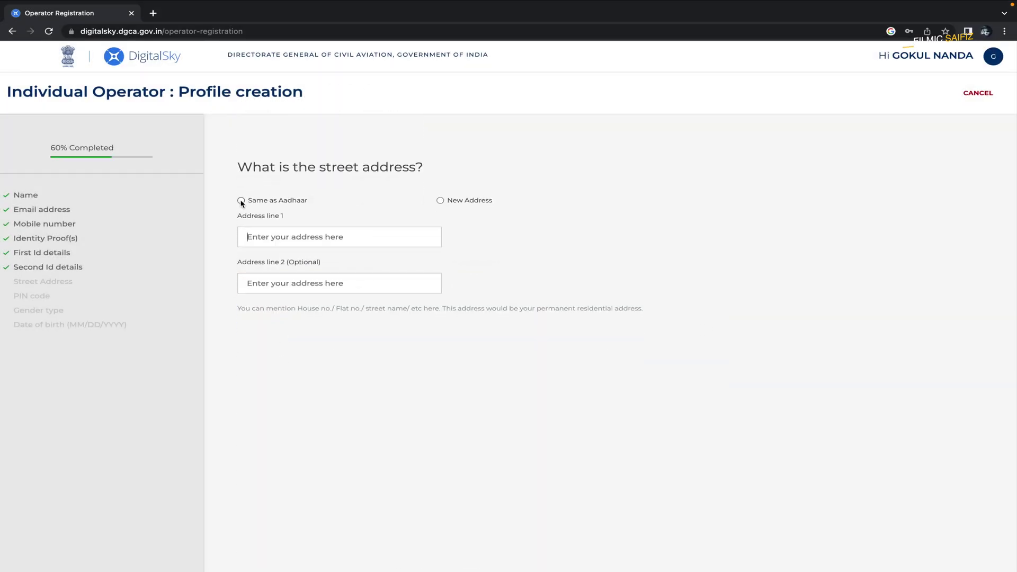
- Use the Aadhaar address as the street address and continue through the next step
{"action": "left_click", "coordinate": [241, 201]}
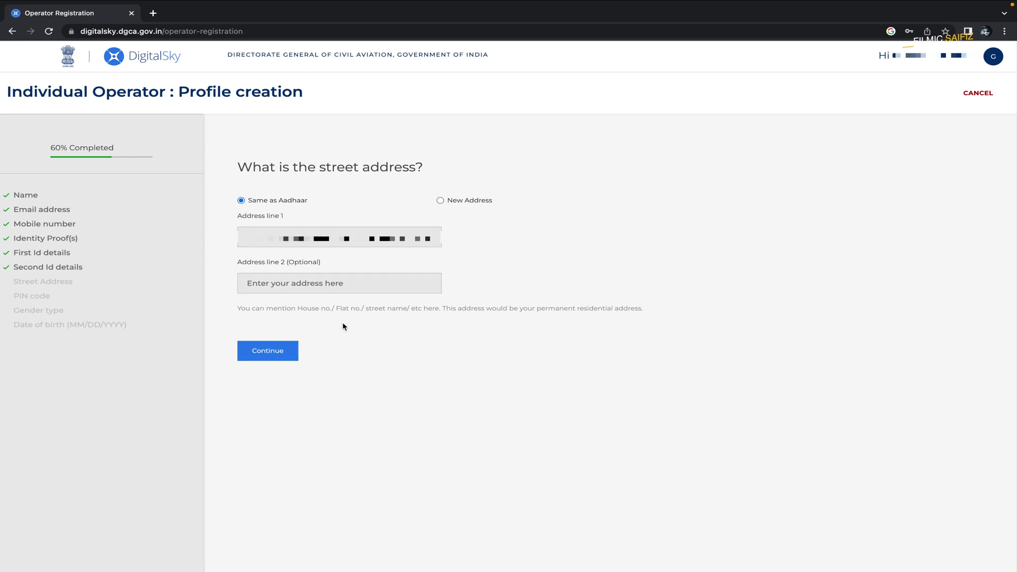
{"action": "left_click", "coordinate": [277, 355]}
{"action": "left_click", "coordinate": [283, 265]}
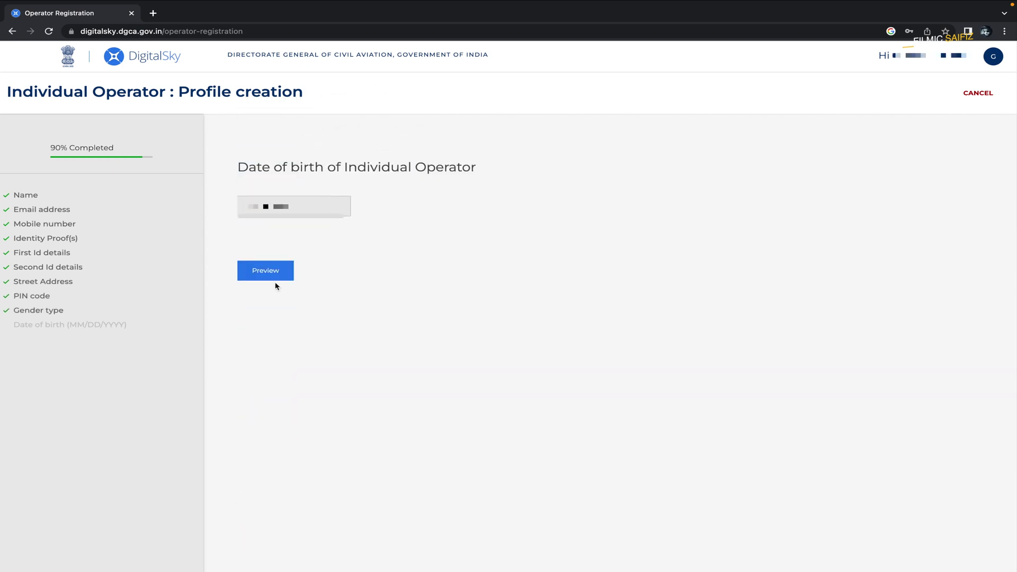
- Preview the profile, accept the declaration and create the operator profile
{"action": "left_click", "coordinate": [263, 279]}
{"action": "left_click", "coordinate": [965, 557]}
{"action": "left_click", "coordinate": [160, 516]}
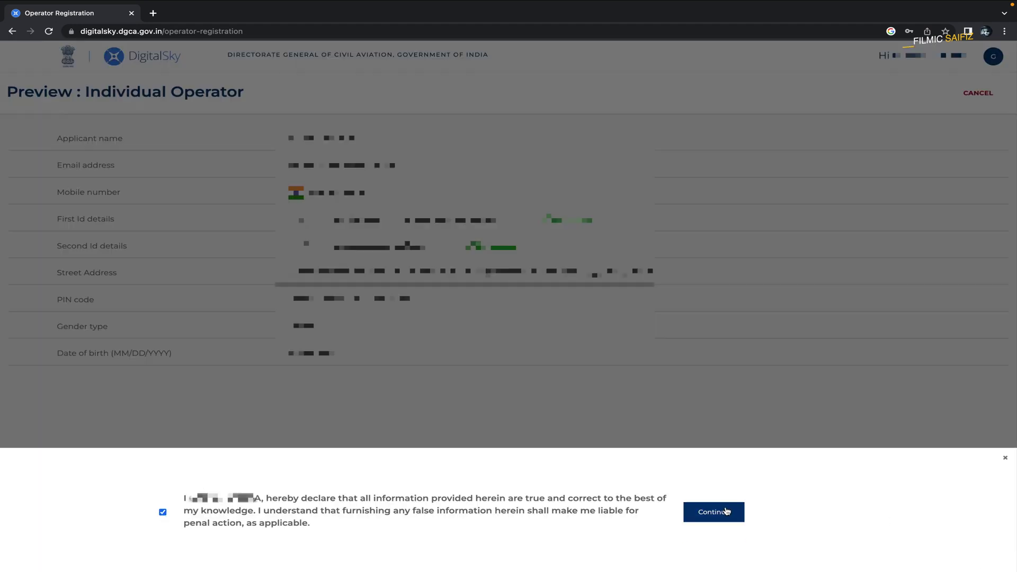
{"action": "left_click", "coordinate": [725, 509]}
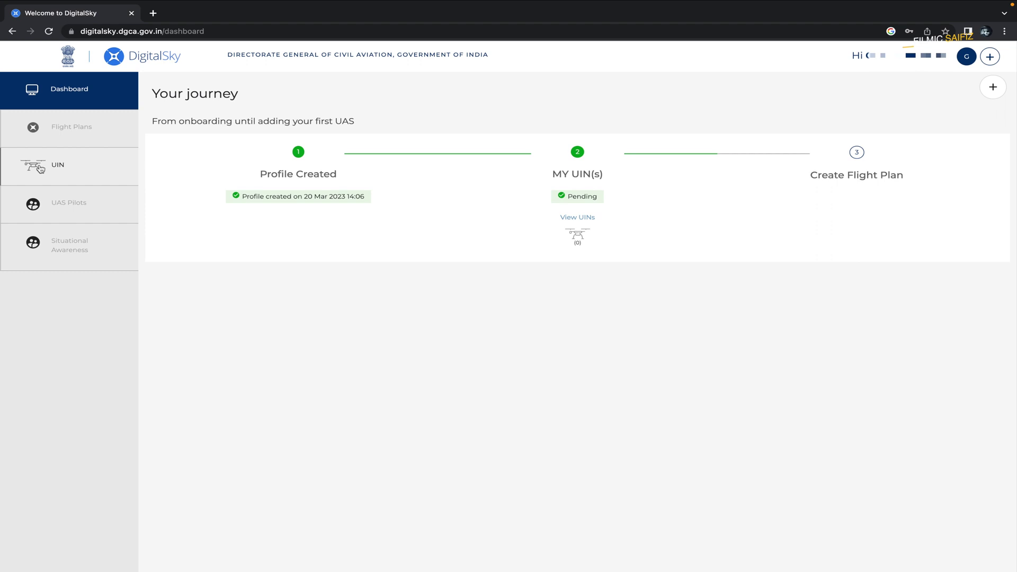
- Add a new UAS by searching manufacturer 'dji' and selecting the dji air 2s model
{"action": "left_click", "coordinate": [993, 88]}
{"action": "left_click", "coordinate": [949, 88]}
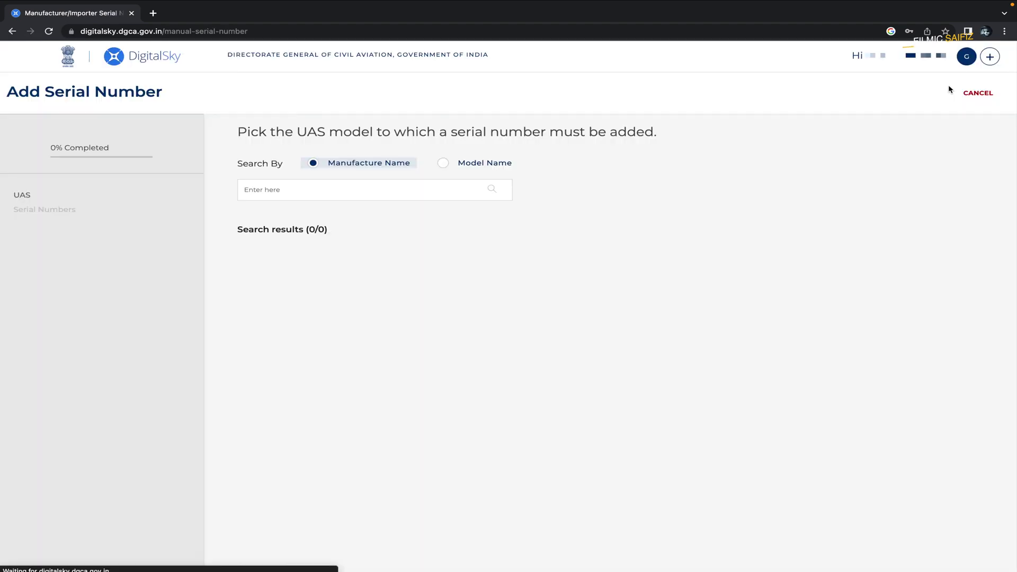
{"action": "left_click", "coordinate": [289, 196]}
{"action": "type", "text": "dji"}
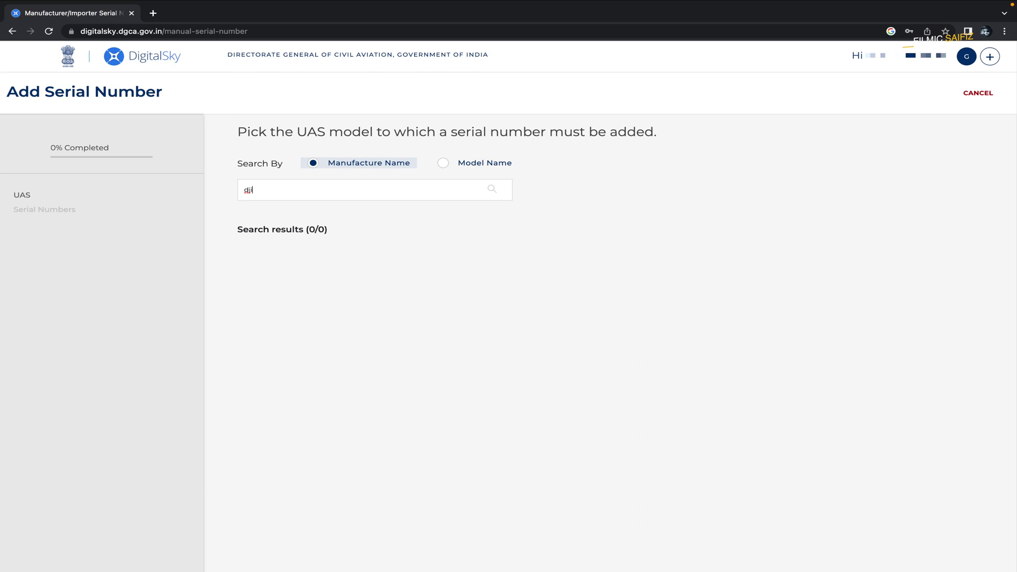
{"action": "left_click", "coordinate": [491, 190]}
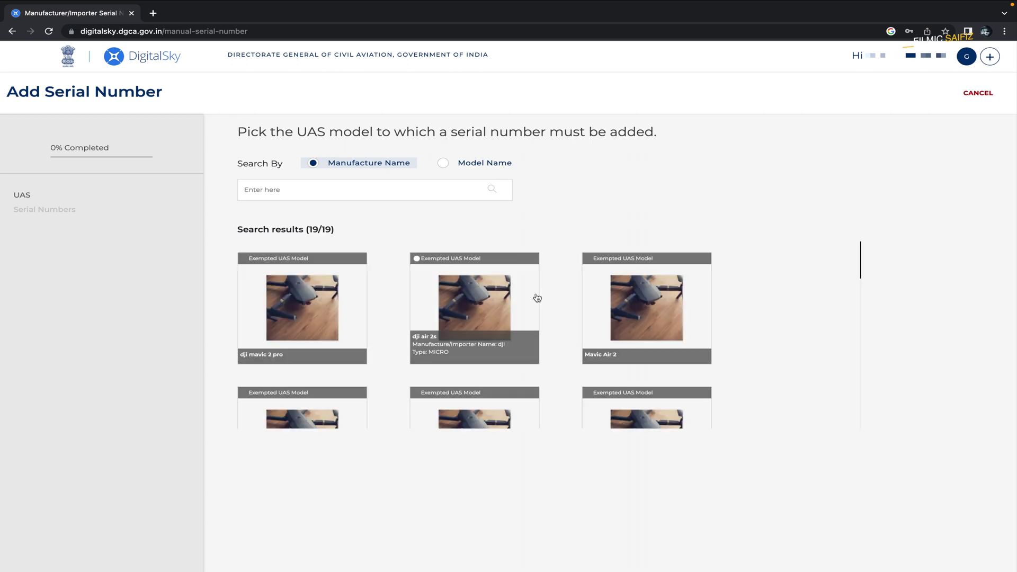
{"action": "left_click", "coordinate": [494, 306]}
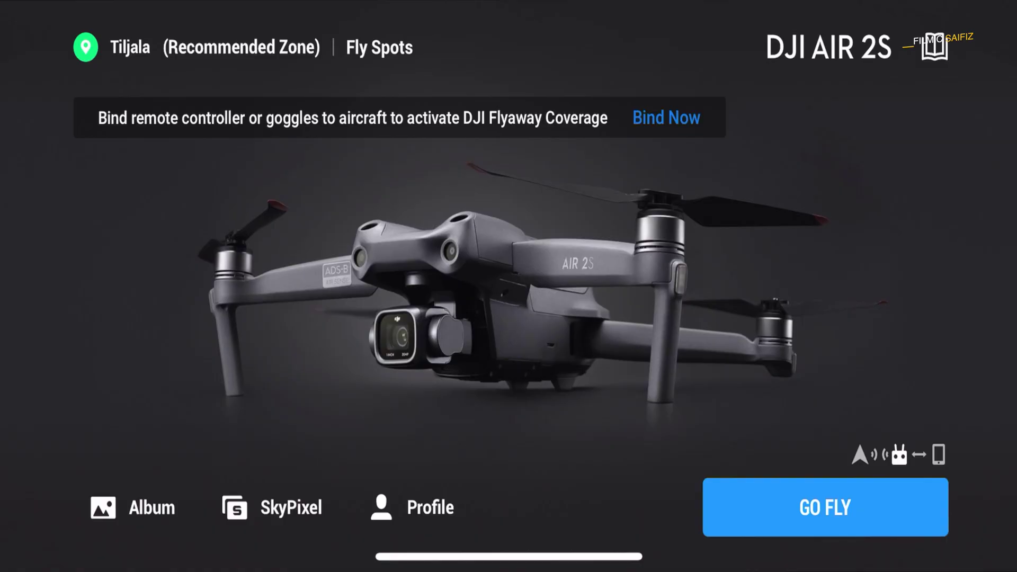
- In DJI Fly, show the About settings' Serial Number section for the drone components
{"action": "left_click", "coordinate": [825, 507]}
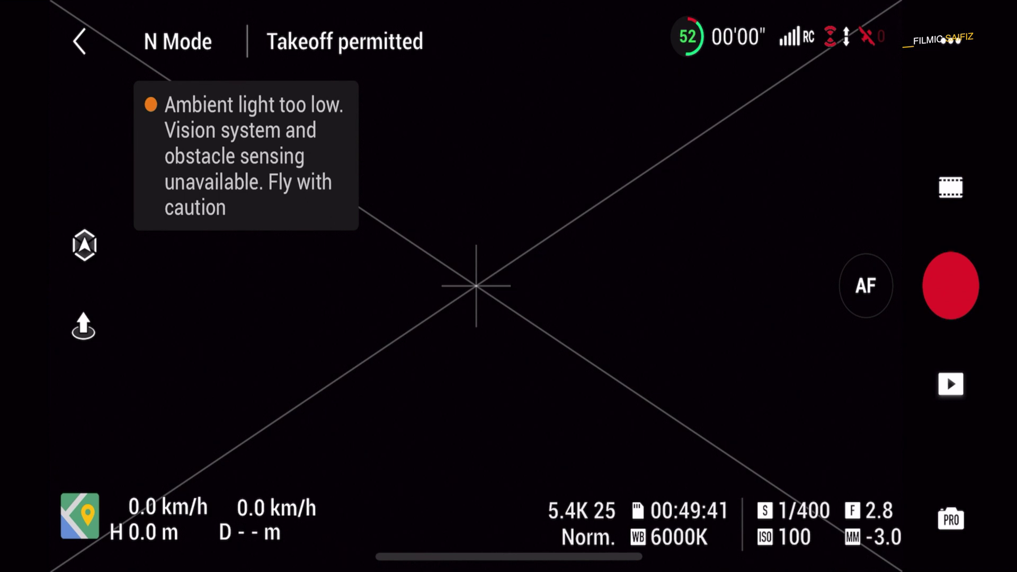
{"action": "left_click", "coordinate": [950, 40]}
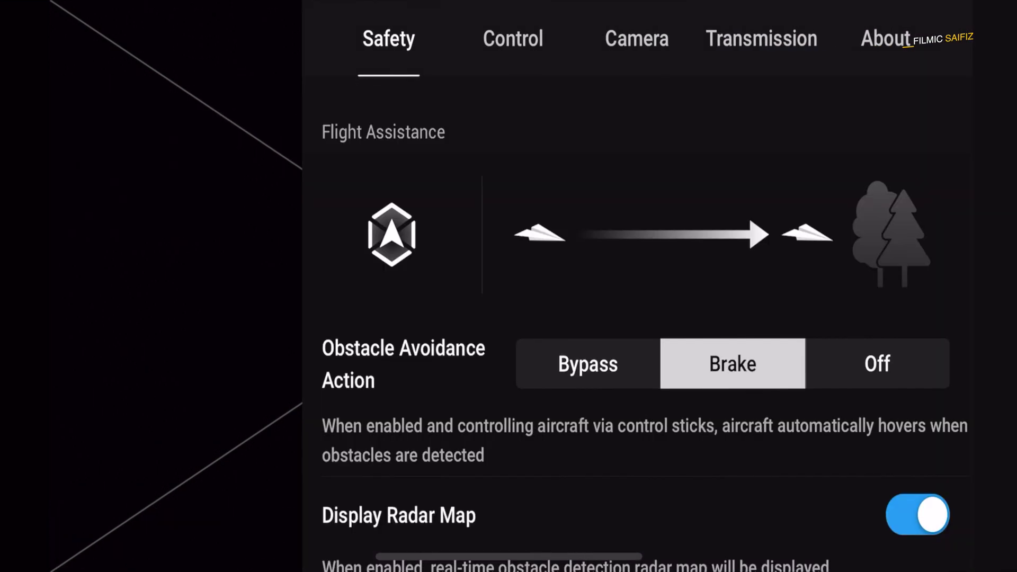
{"action": "left_click", "coordinate": [886, 39]}
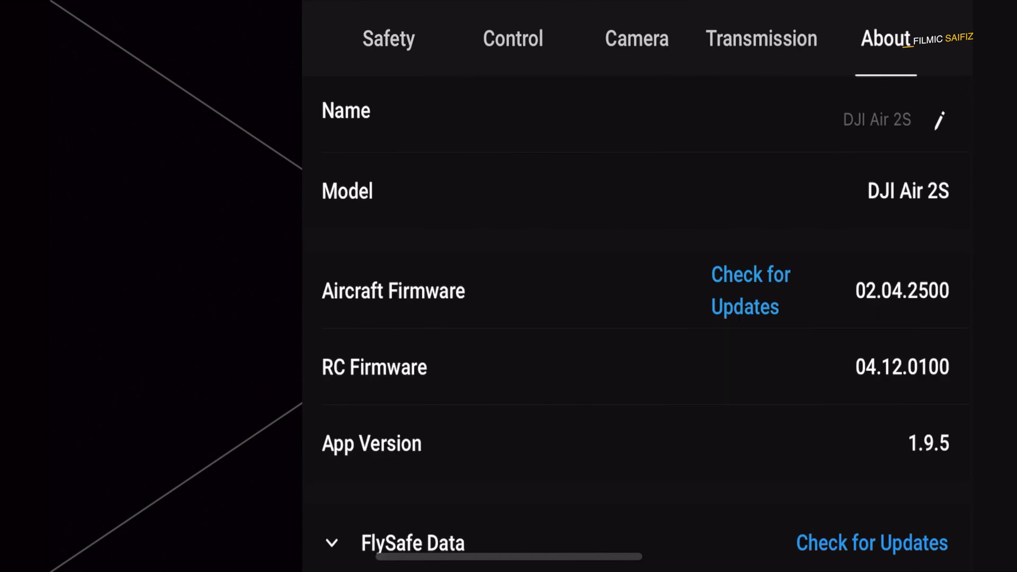
{"action": "scroll", "coordinate": [636, 318], "scroll_direction": "down", "scroll_amount": 10}
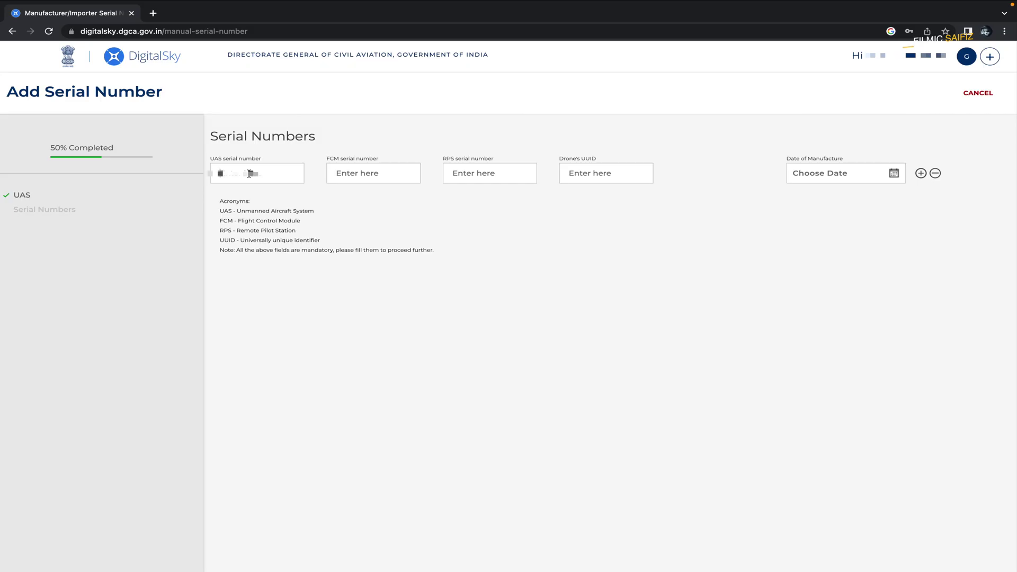
{"action": "key", "text": "BackSpace"}
{"action": "key", "text": "BackSpace"}
{"action": "key", "text": "BackSpace"}
{"action": "type", "text": "121234567"}
{"action": "left_click", "coordinate": [367, 171]}
{"action": "type", "text": "1"}
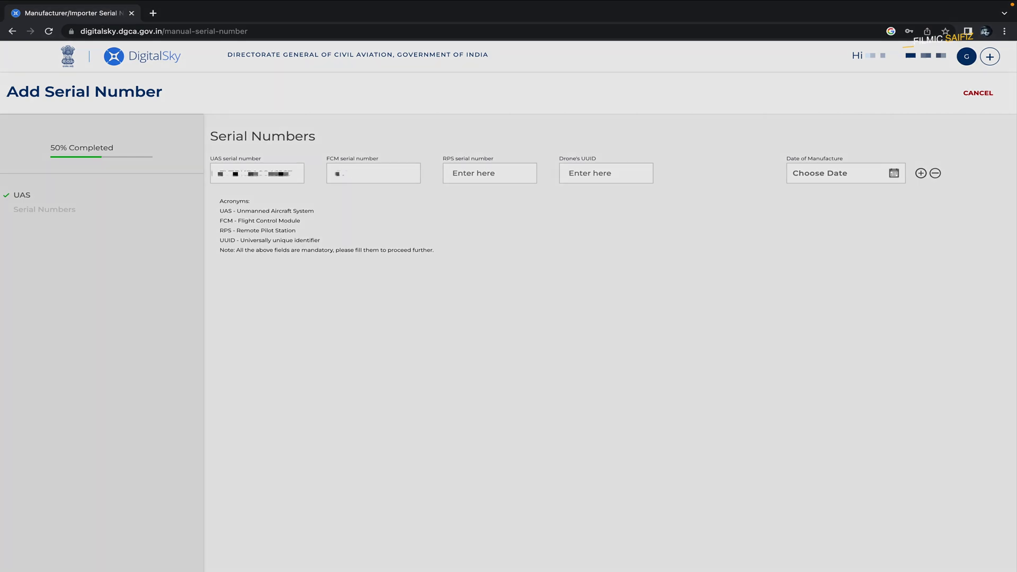
{"action": "type", "text": "23456789123456789012345"}
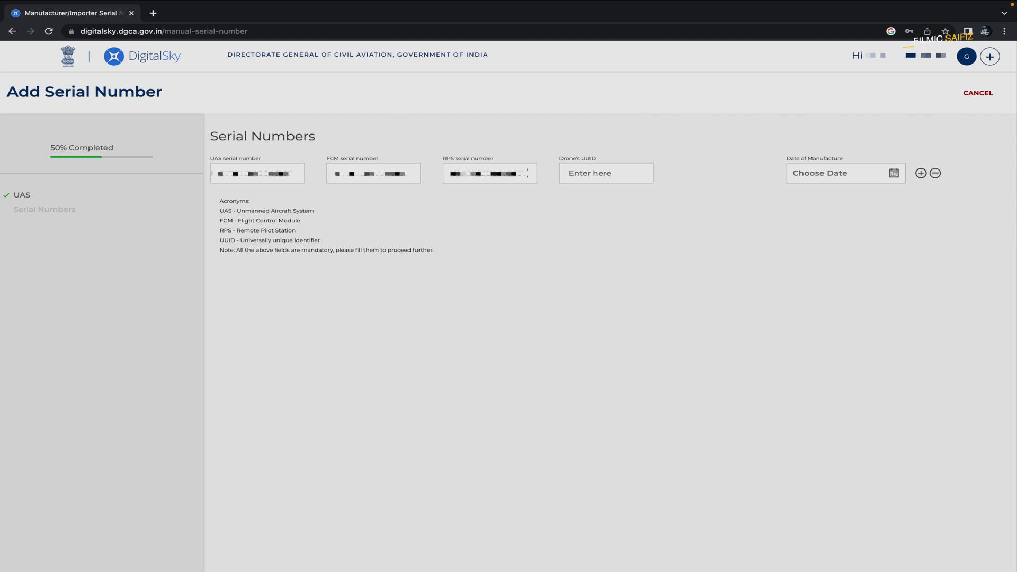
{"action": "type", "text": "6"}
{"action": "left_click_drag", "start_coordinate": [454, 173], "coordinate": [557, 177]}
- Paste the drone's UUID, set manufacture date 11/20/2022, and preview the entries
{"action": "left_click", "coordinate": [591, 173]}
{"action": "key", "text": "ctrl+v"}
{"action": "left_click", "coordinate": [820, 175]}
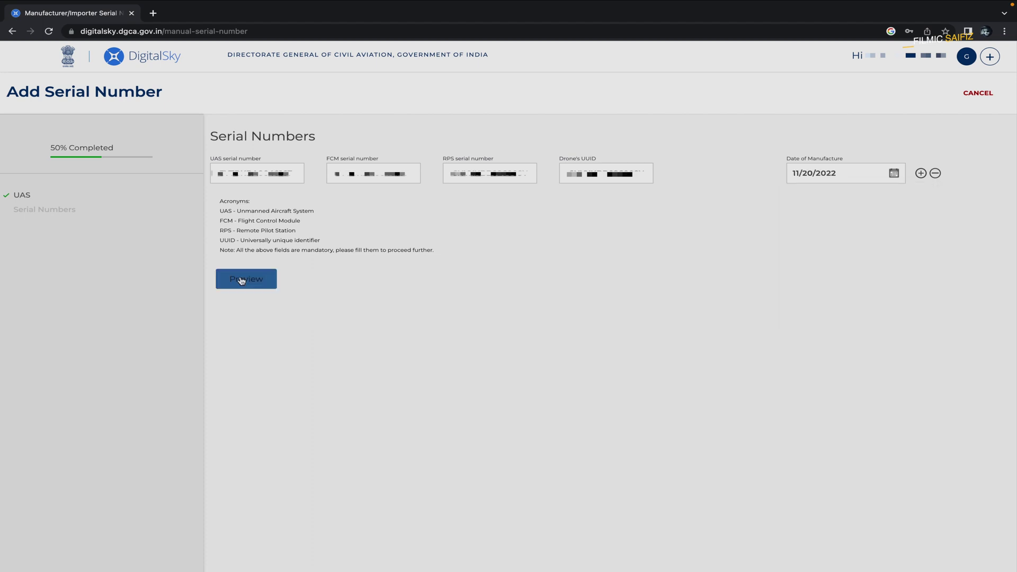
{"action": "left_click", "coordinate": [241, 279]}
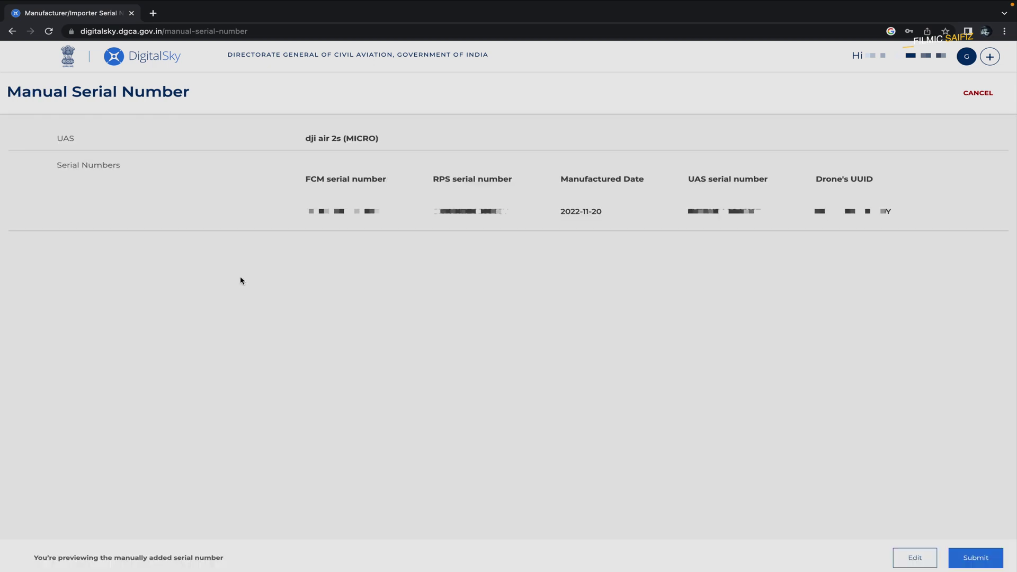
- Submit the dji air 2s serial numbers with the declaration, then open the dashboard's UIN section
{"action": "left_click", "coordinate": [986, 558]}
{"action": "left_click", "coordinate": [162, 512]}
{"action": "left_click", "coordinate": [711, 518]}
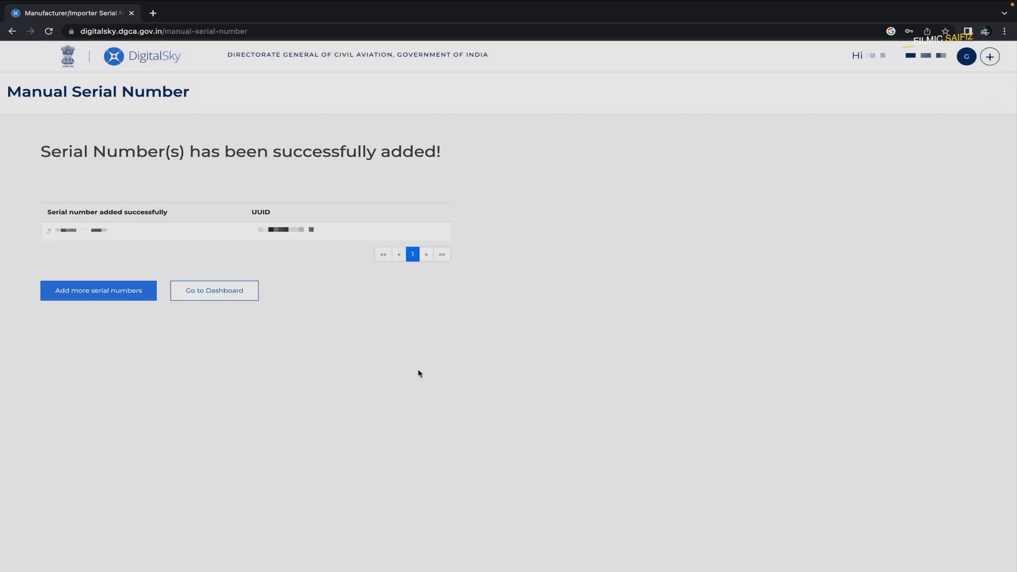
{"action": "left_click", "coordinate": [243, 293]}
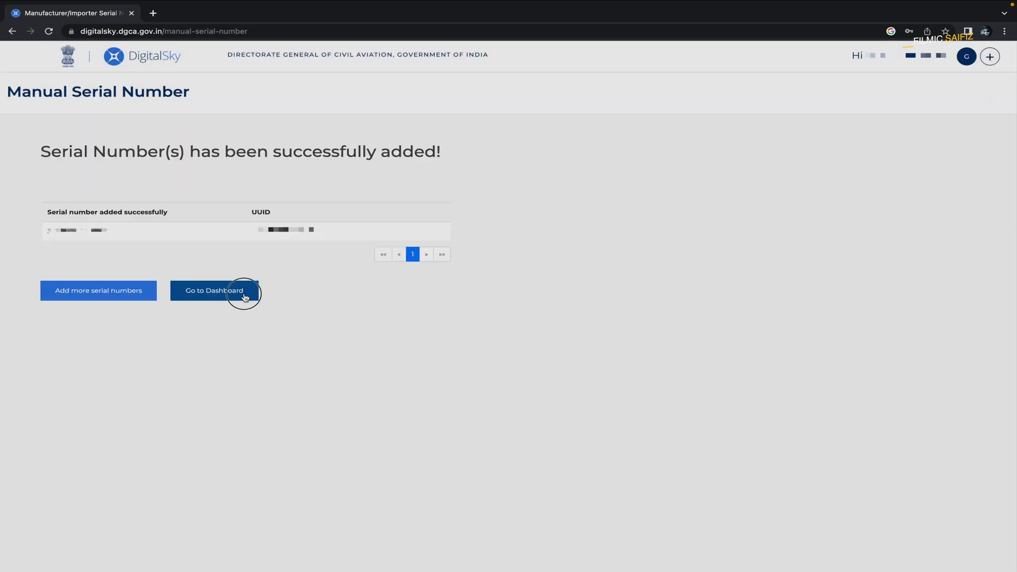
{"action": "left_click", "coordinate": [577, 234]}
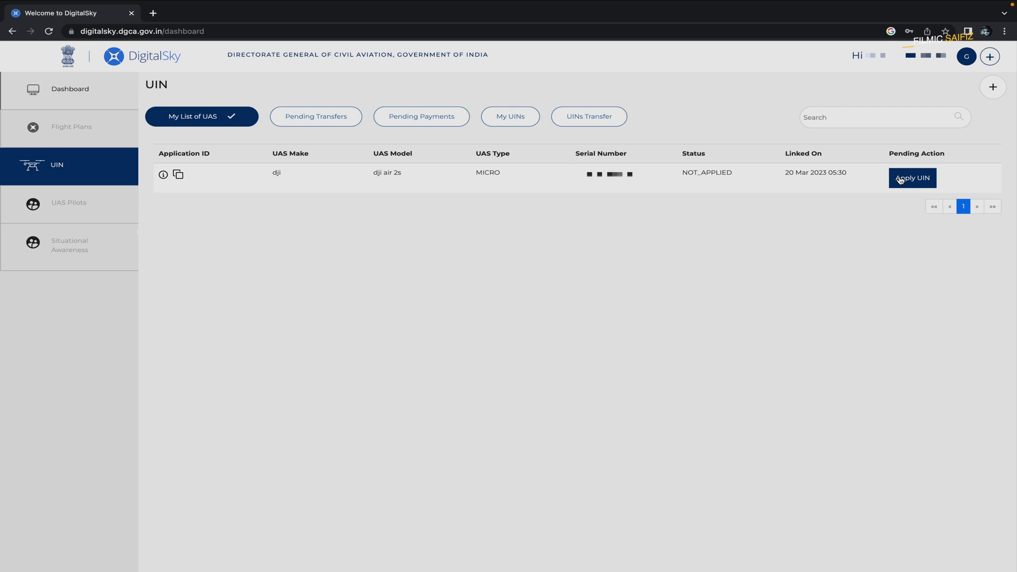
- Start the DJI Air 2S UIN application and attach IMG_3109.jpeg as the front view photo
{"action": "left_click", "coordinate": [900, 180]}
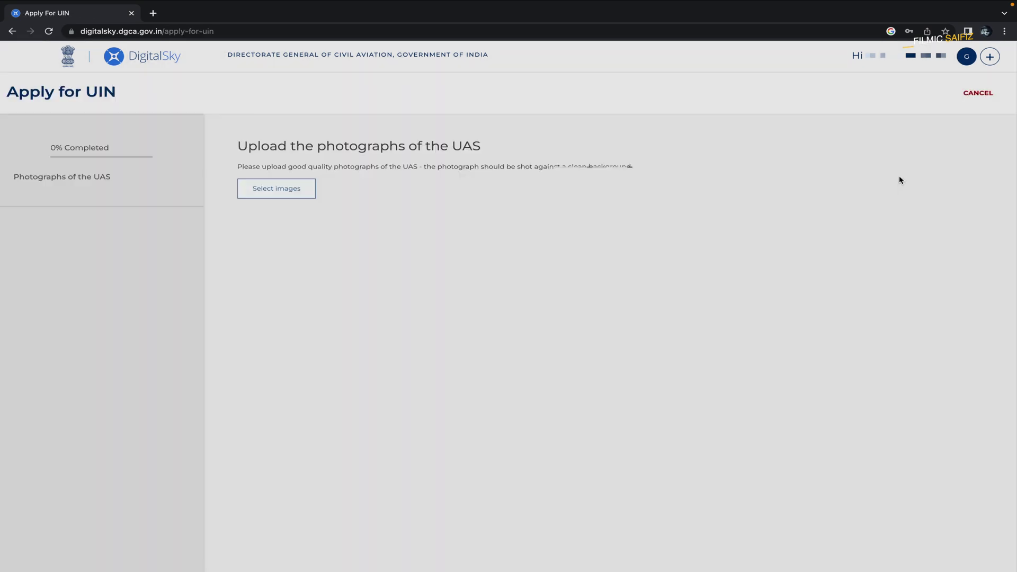
{"action": "left_click", "coordinate": [276, 192]}
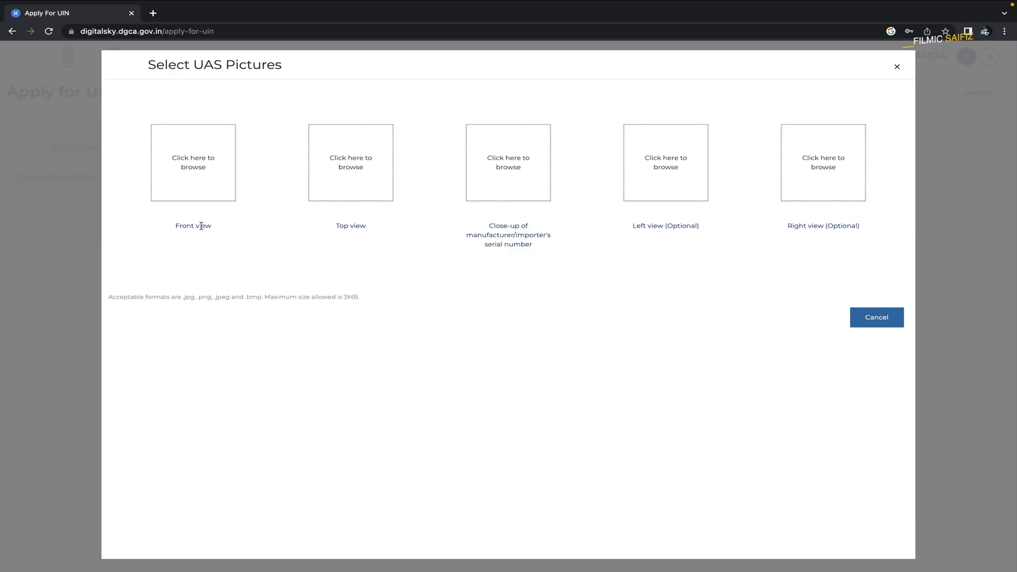
{"action": "left_click", "coordinate": [201, 173]}
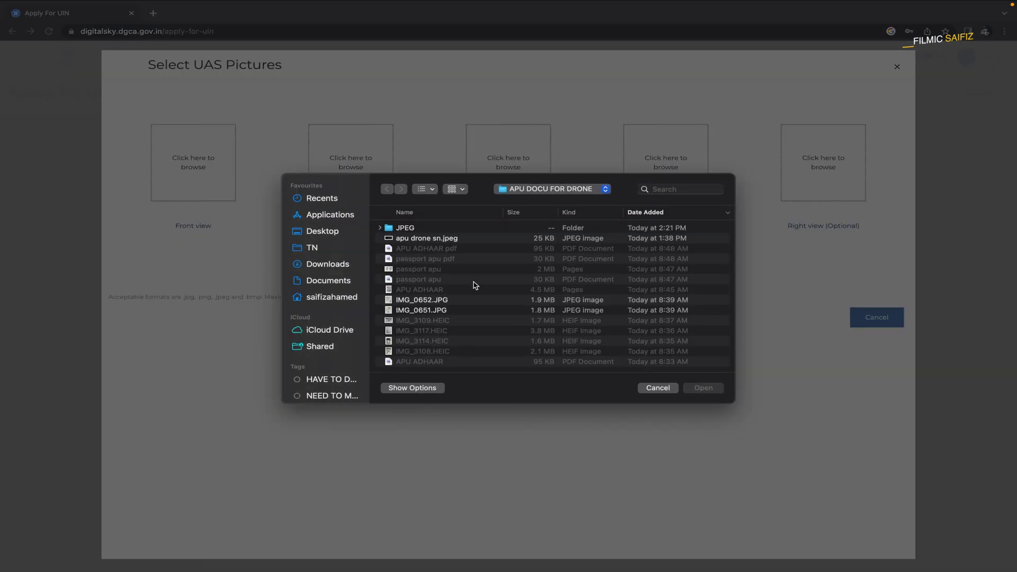
{"action": "left_click", "coordinate": [439, 233]}
{"action": "double_click", "coordinate": [439, 233]}
{"action": "double_click", "coordinate": [467, 232]}
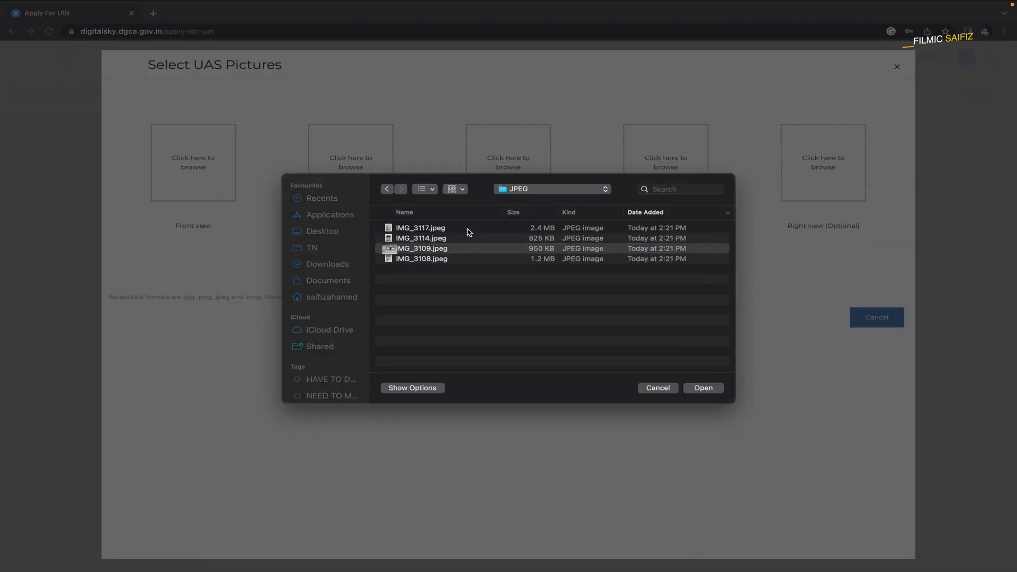
- Preview the JPEG photos and attach the top-down photo as the top view
{"action": "left_click", "coordinate": [355, 165]}
{"action": "left_click", "coordinate": [422, 242]}
{"action": "key", "text": "space"}
{"action": "key", "text": "Down"}
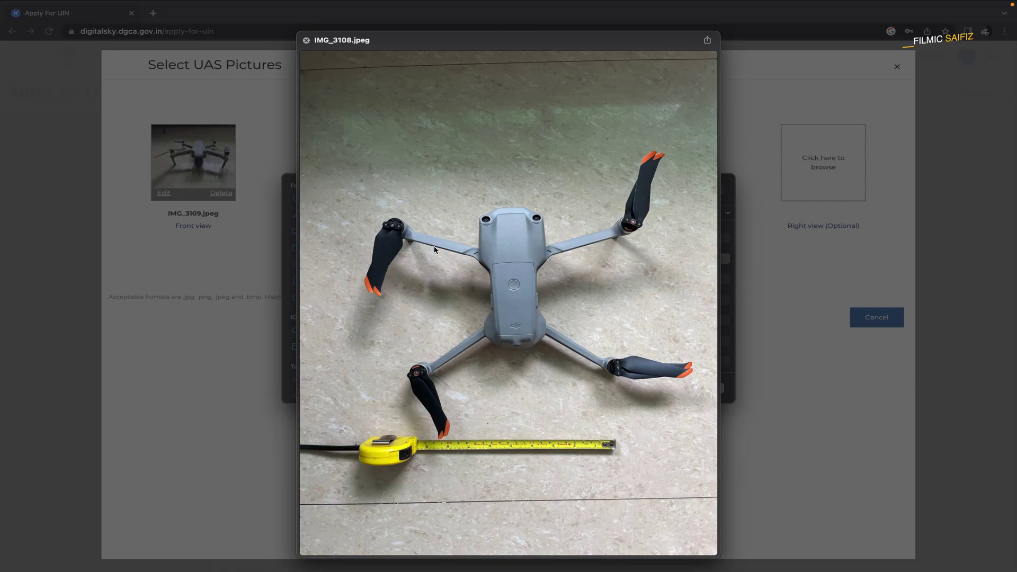
{"action": "key", "text": "Return"}
- Attach IMG_3114.jpeg as the serial-number close-up and upload all three photos
{"action": "left_click", "coordinate": [509, 168]}
{"action": "left_click", "coordinate": [463, 228]}
{"action": "key", "text": "space"}
{"action": "key", "text": "space"}
{"action": "key", "text": "Down"}
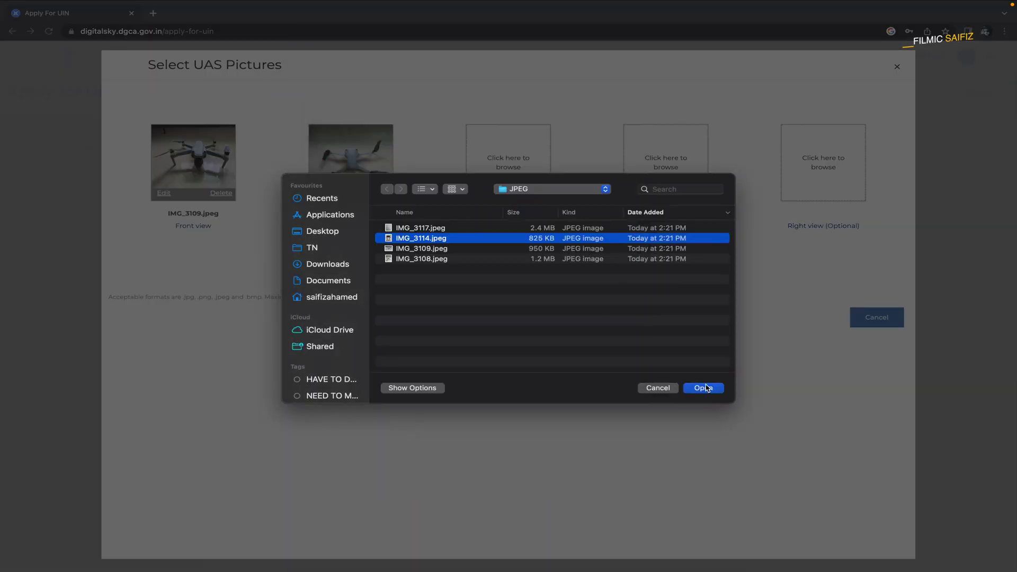
{"action": "key", "text": "Return"}
{"action": "left_click", "coordinate": [817, 321]}
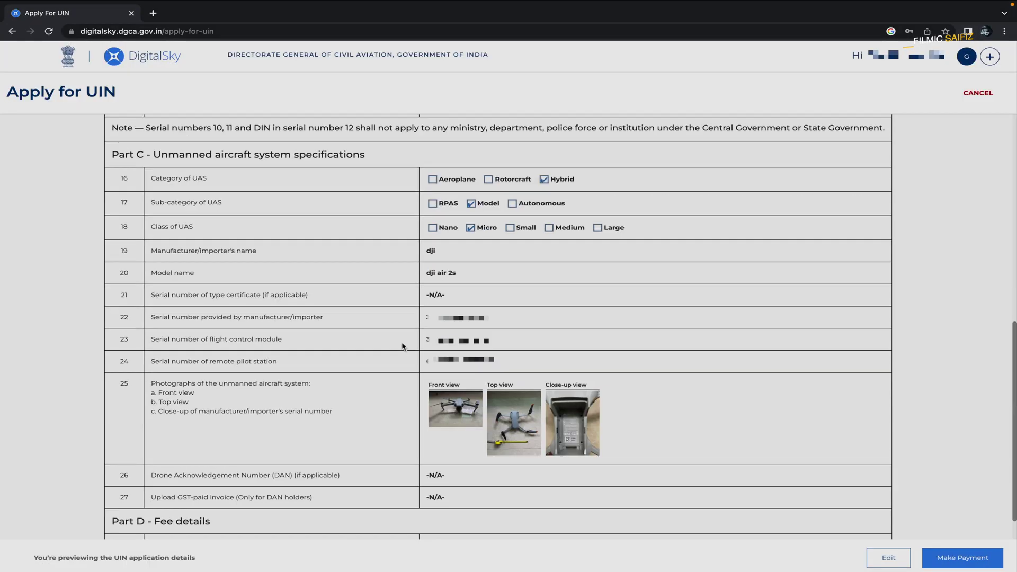
- Proceed to payment, accepting the declaration that the application information is correct
{"action": "scroll", "coordinate": [402, 343], "scroll_direction": "down", "scroll_amount": 2}
{"action": "scroll", "coordinate": [543, 308], "scroll_direction": "up", "scroll_amount": 1}
{"action": "left_click", "coordinate": [961, 559]}
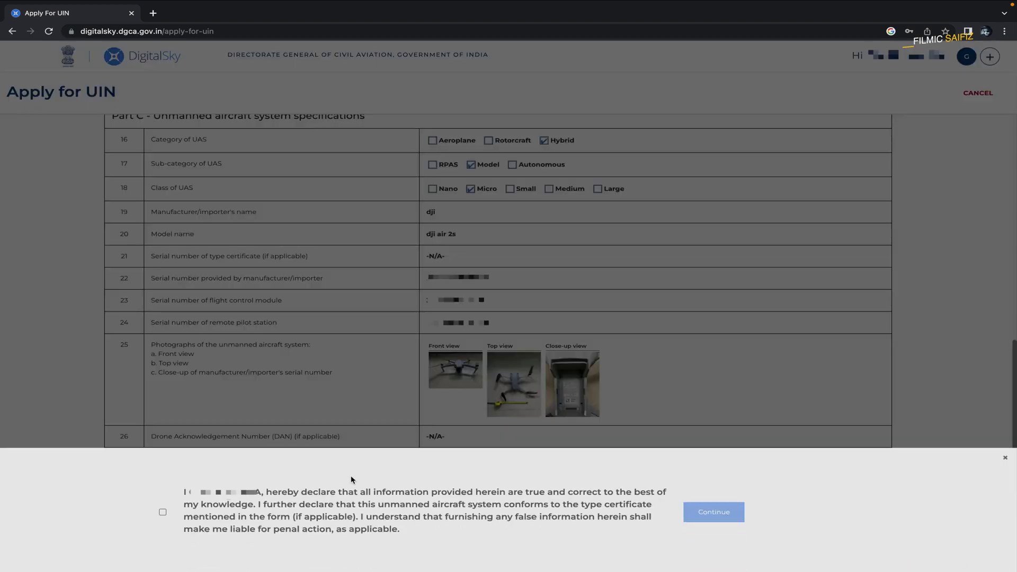
{"action": "left_click", "coordinate": [162, 512]}
{"action": "left_click", "coordinate": [719, 517]}
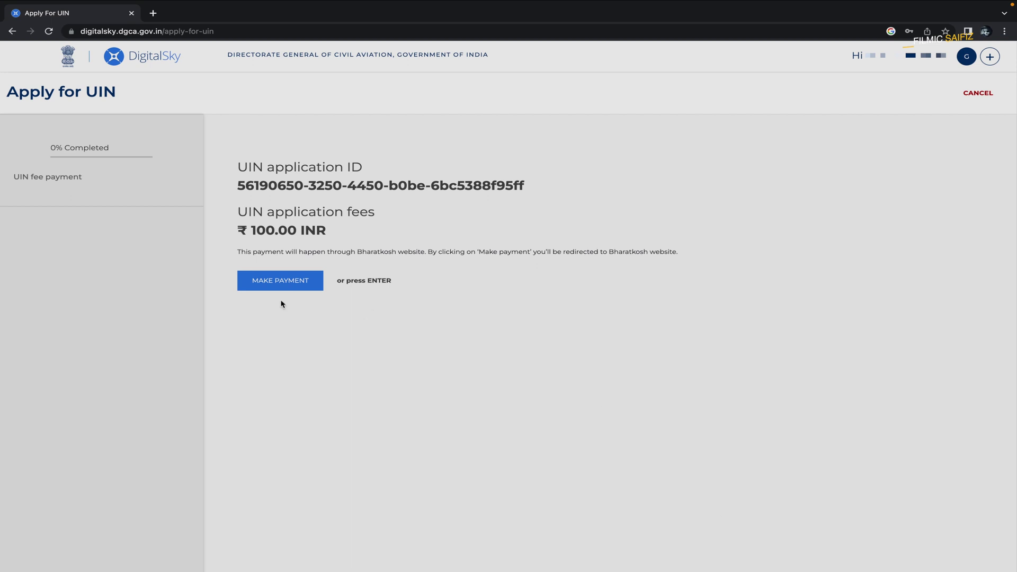
- Pay the ₹100.00 UIN fee on Bharatkosh, retrying after the failed first attempt
{"action": "left_click", "coordinate": [266, 285]}
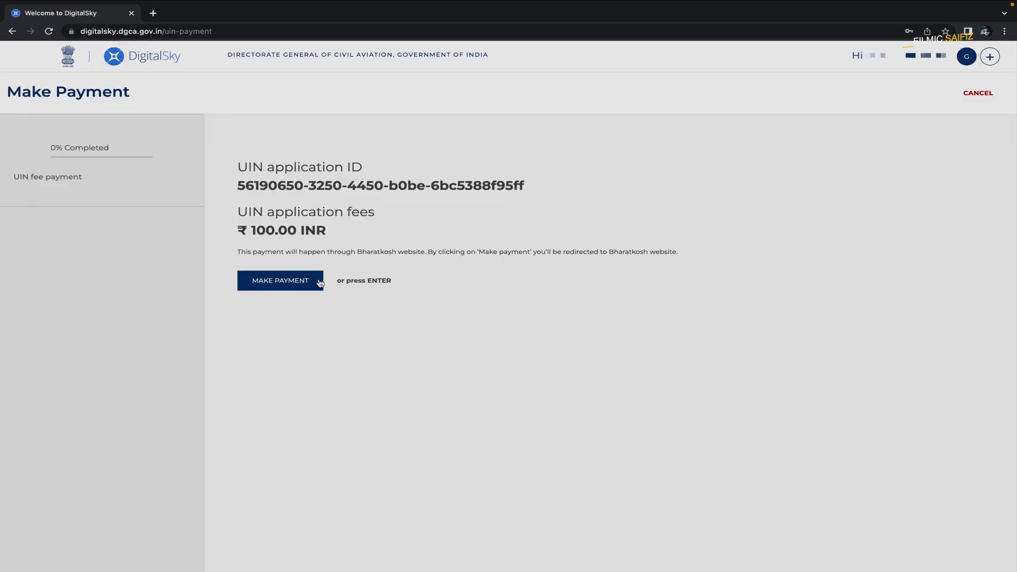
{"action": "left_click", "coordinate": [319, 281]}
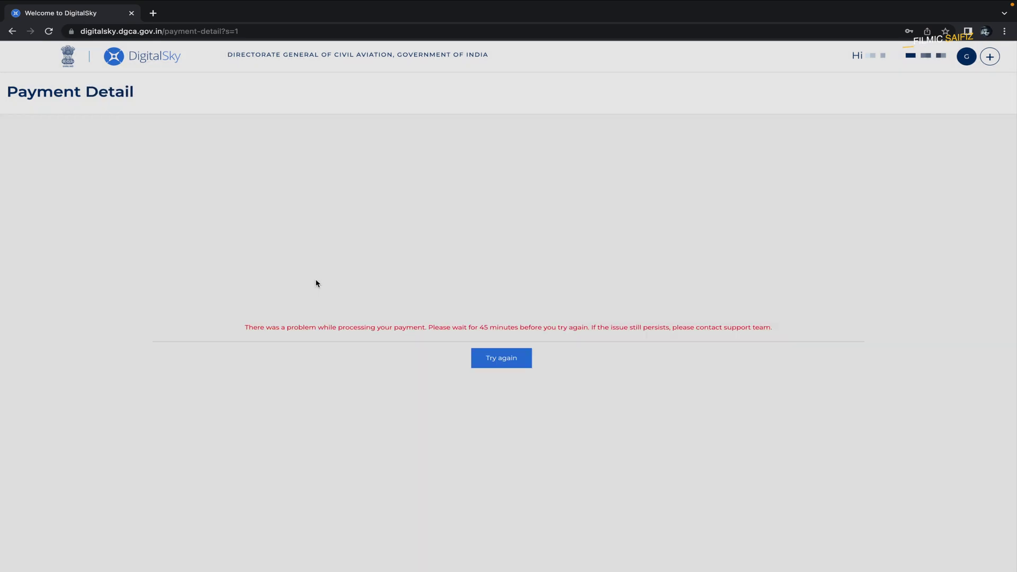
{"action": "left_click", "coordinate": [500, 361]}
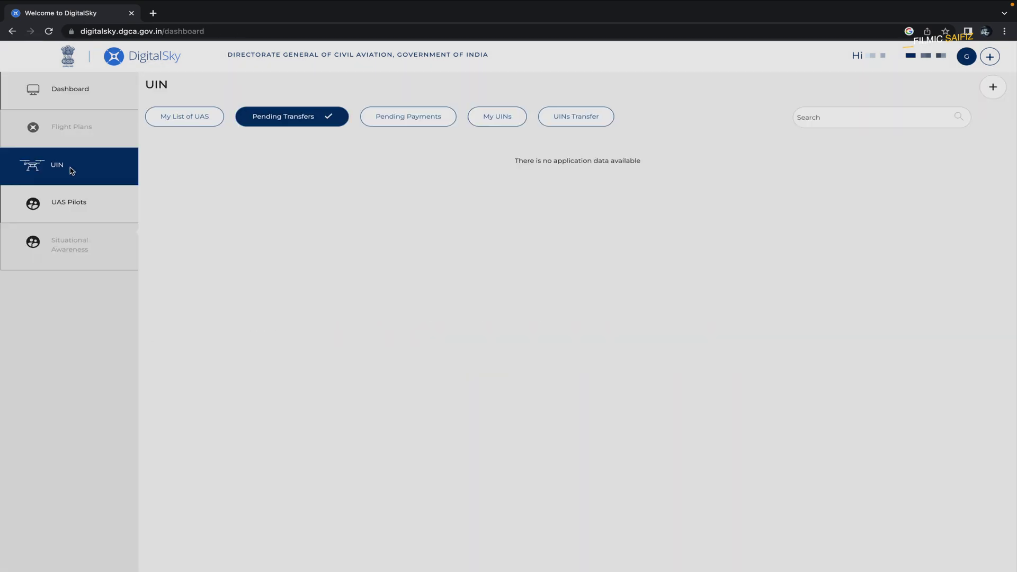
{"action": "left_click", "coordinate": [397, 116]}
{"action": "left_click", "coordinate": [833, 174]}
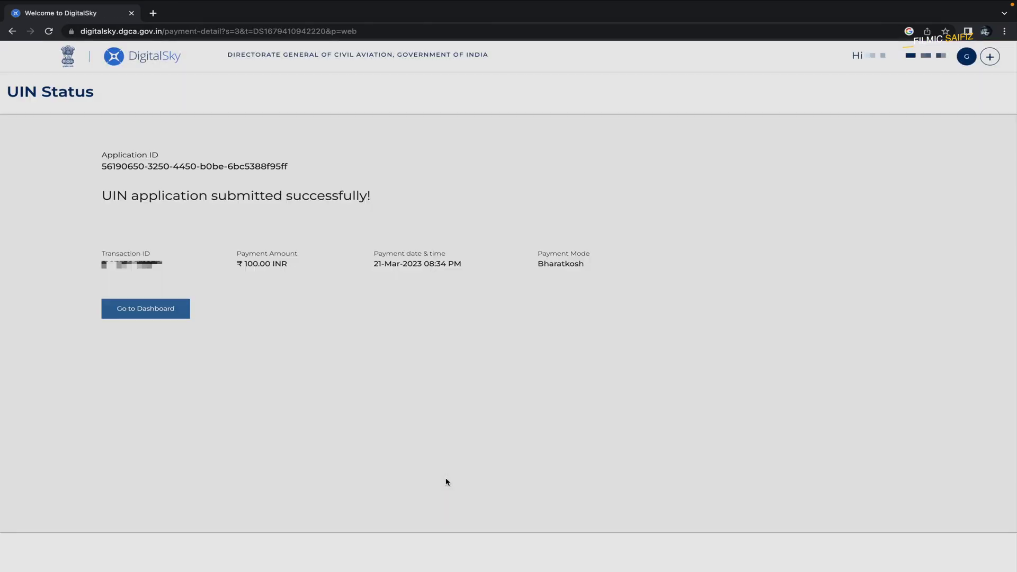
- From the dashboard, find the dji air 2s in My UINs and view its UIN details
{"action": "left_click", "coordinate": [165, 312]}
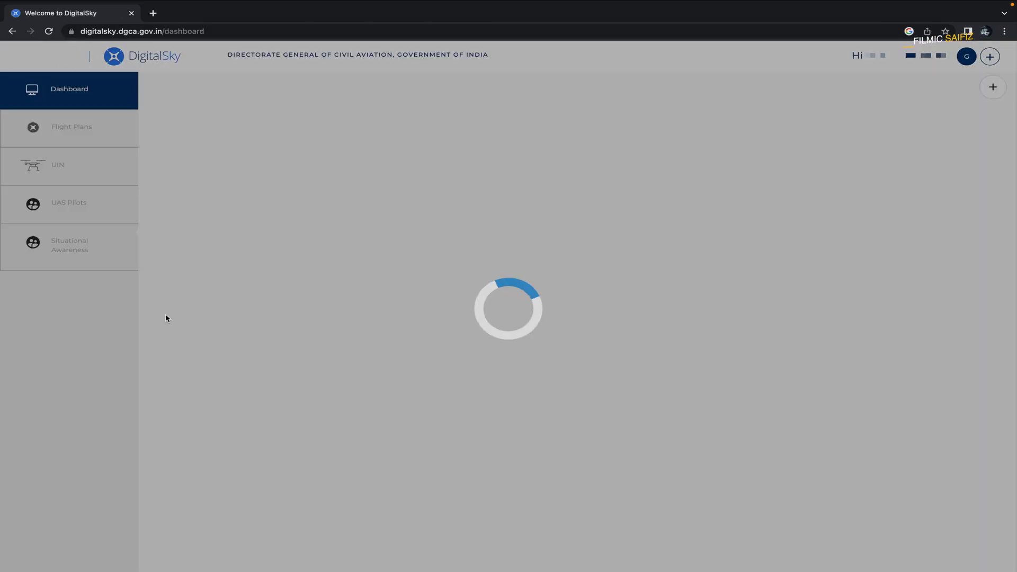
{"action": "left_click", "coordinate": [63, 164]}
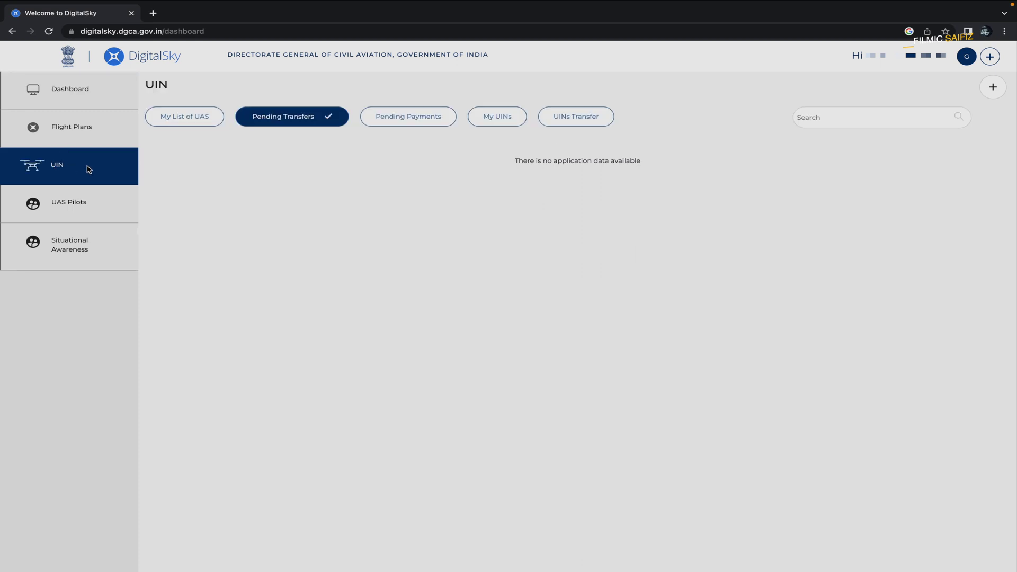
{"action": "left_click", "coordinate": [507, 126]}
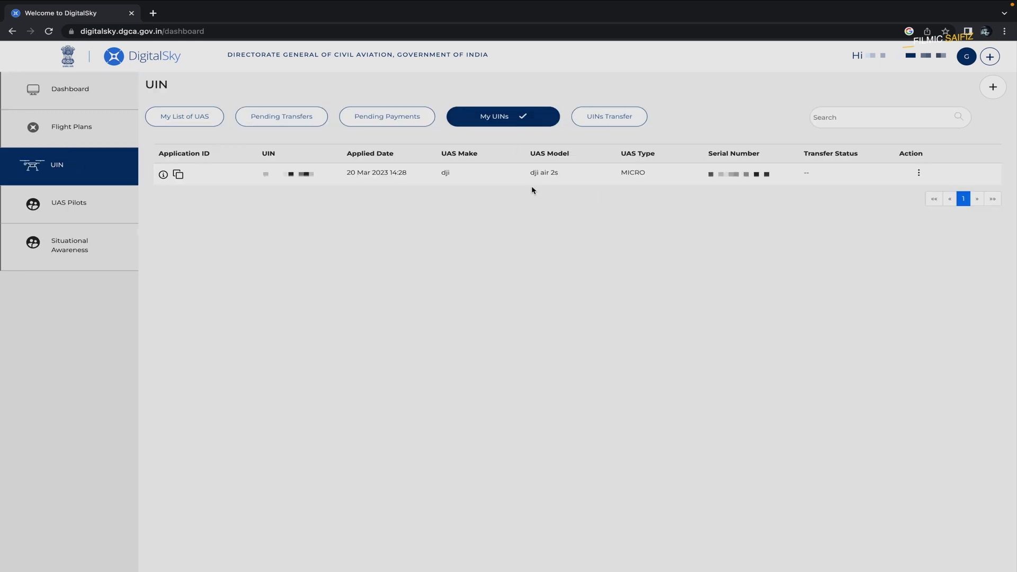
{"action": "left_click", "coordinate": [919, 174]}
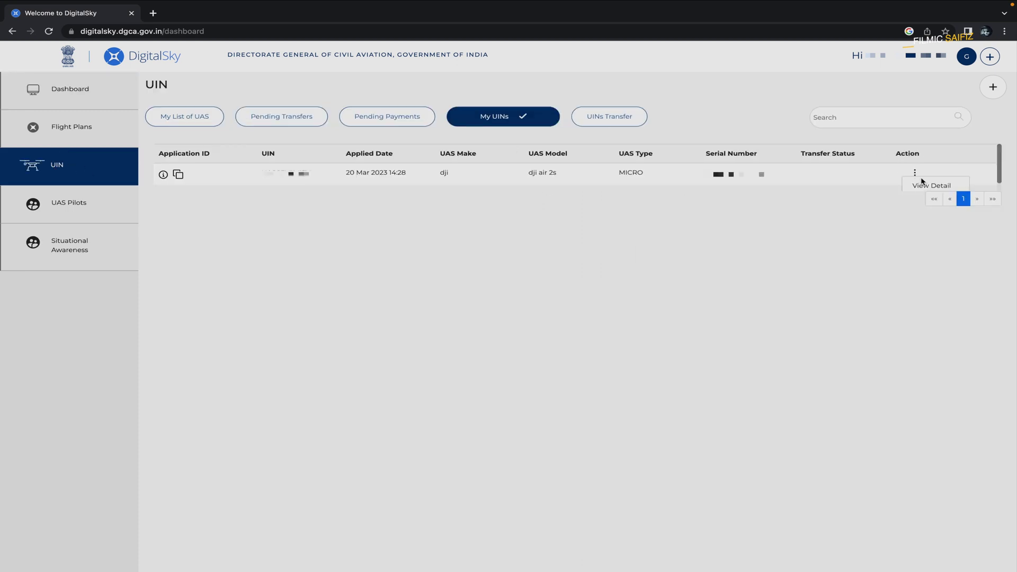
{"action": "left_click", "coordinate": [920, 186]}
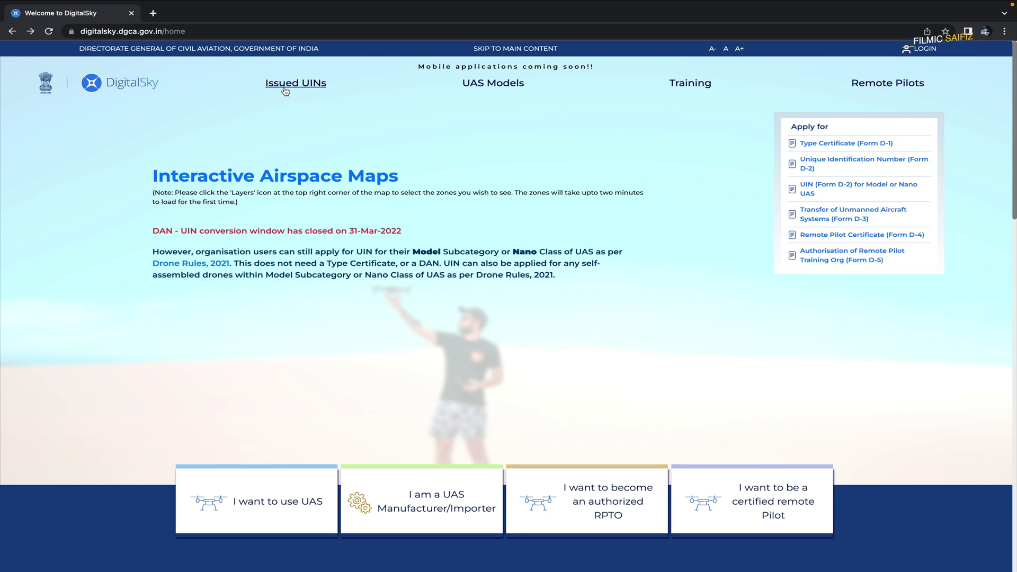
- Open the public Issued UINs list from the home page's top navigation
{"action": "left_click", "coordinate": [285, 90]}
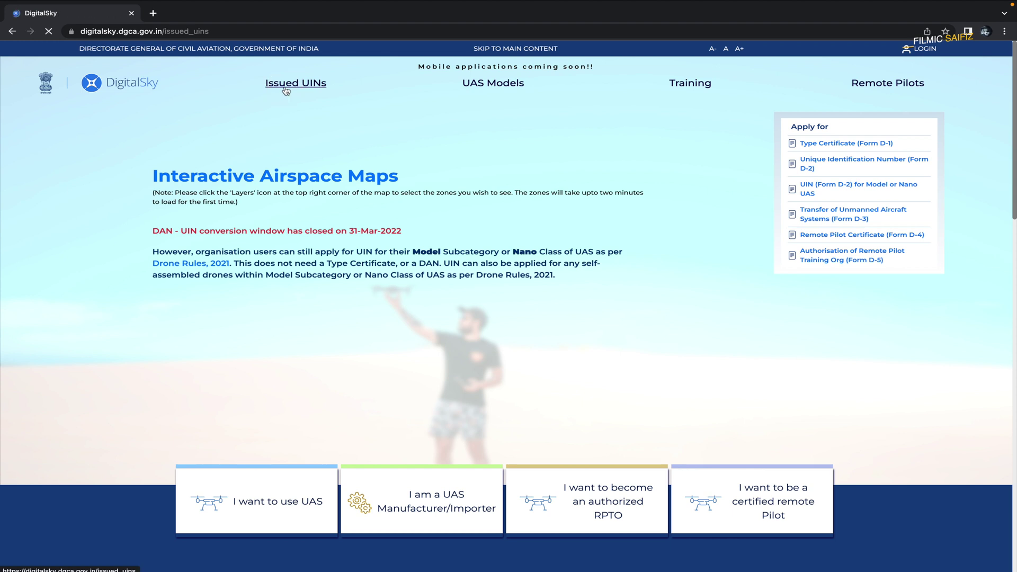